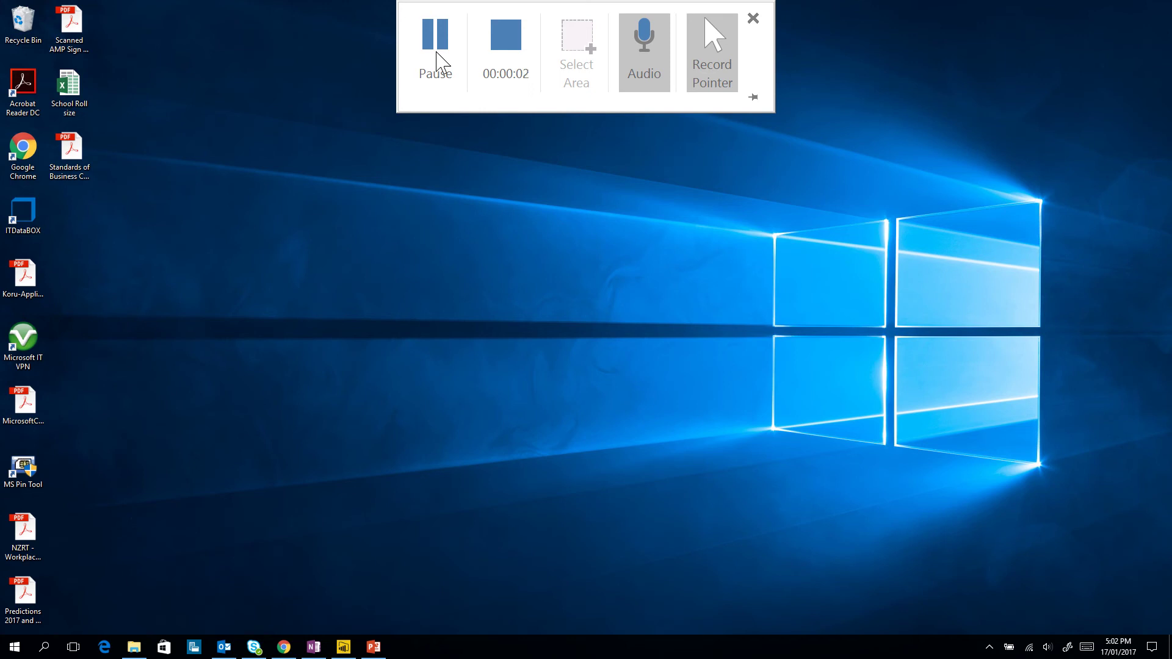
# - Create a new desktop folder named 'PowerBi Gateway TEst'
pyautogui.rightClick(328, 259)
pyautogui.moveTo(284, 354)
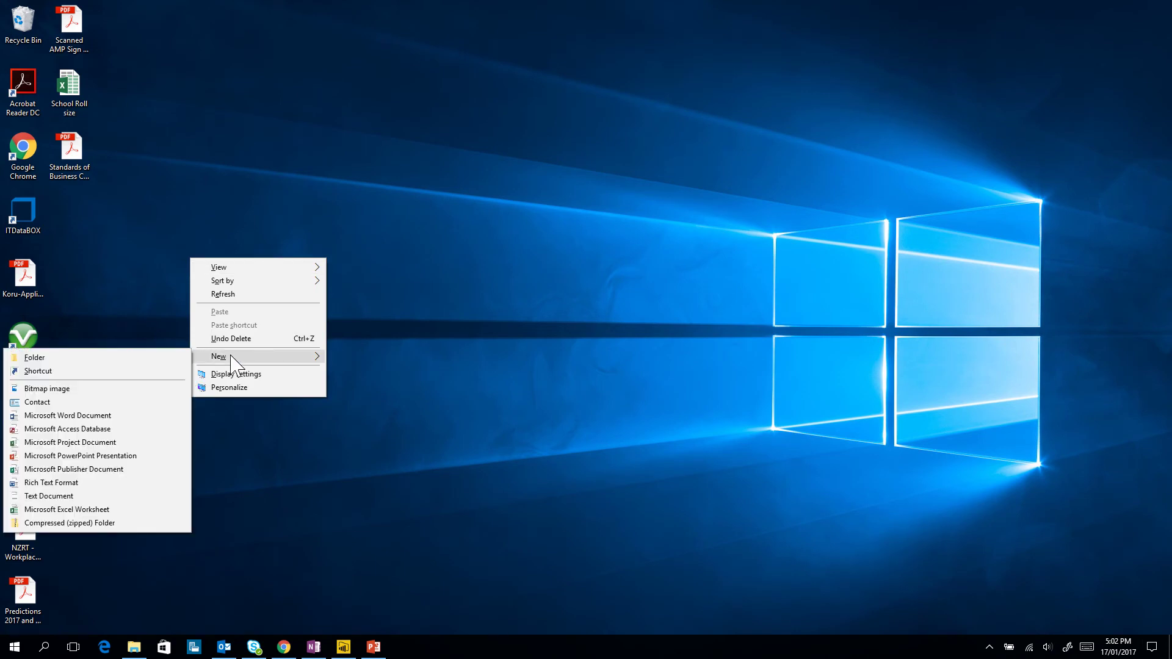
pyautogui.click(179, 360)
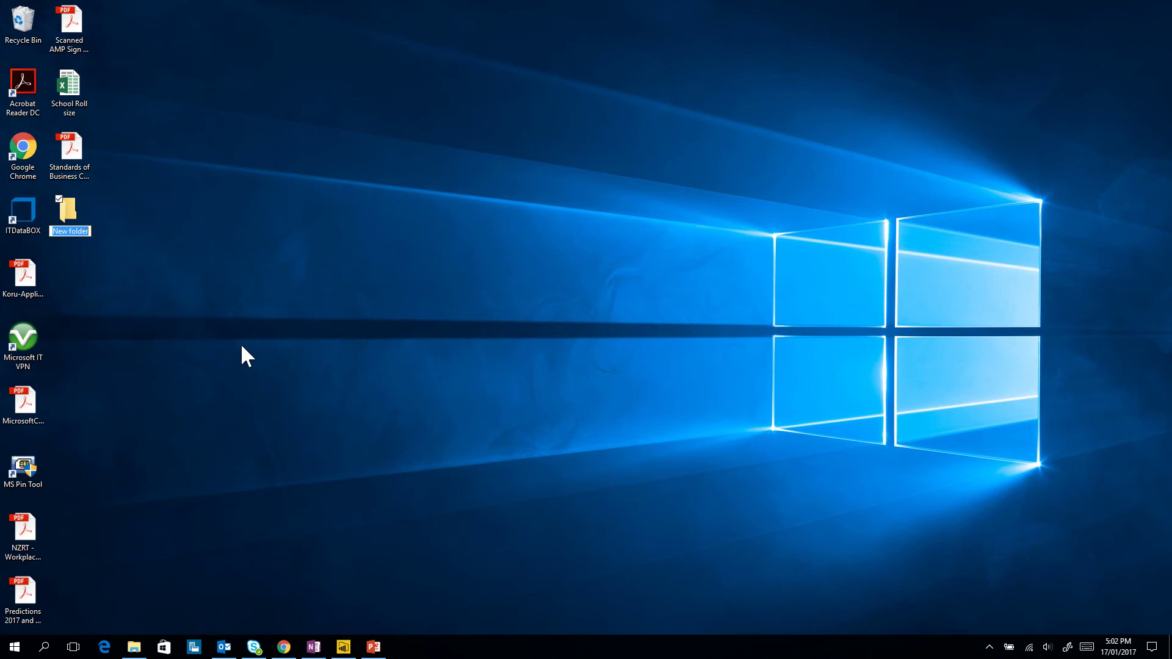
pyautogui.write('PowerBi Gateway TEst')
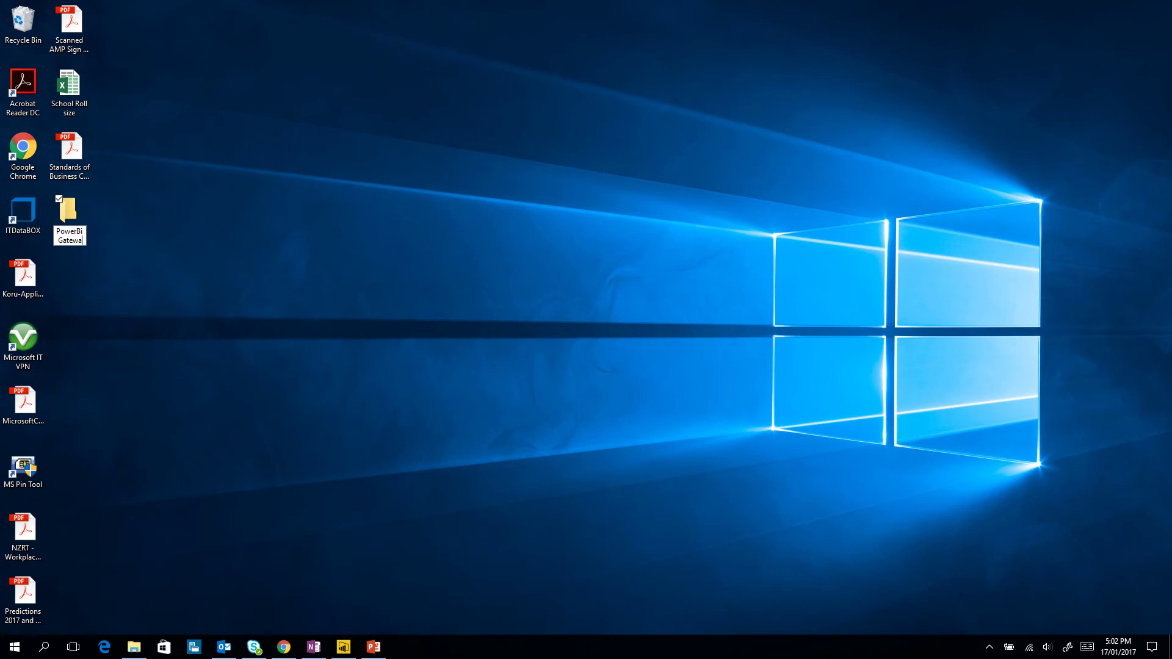
pyautogui.press('Return')
# - Inside PowerBi Gateway TEst, create an Excel workbook named 'Data Gateway Test' and open it
pyautogui.doubleClick(84, 214)
pyautogui.rightClick(334, 229)
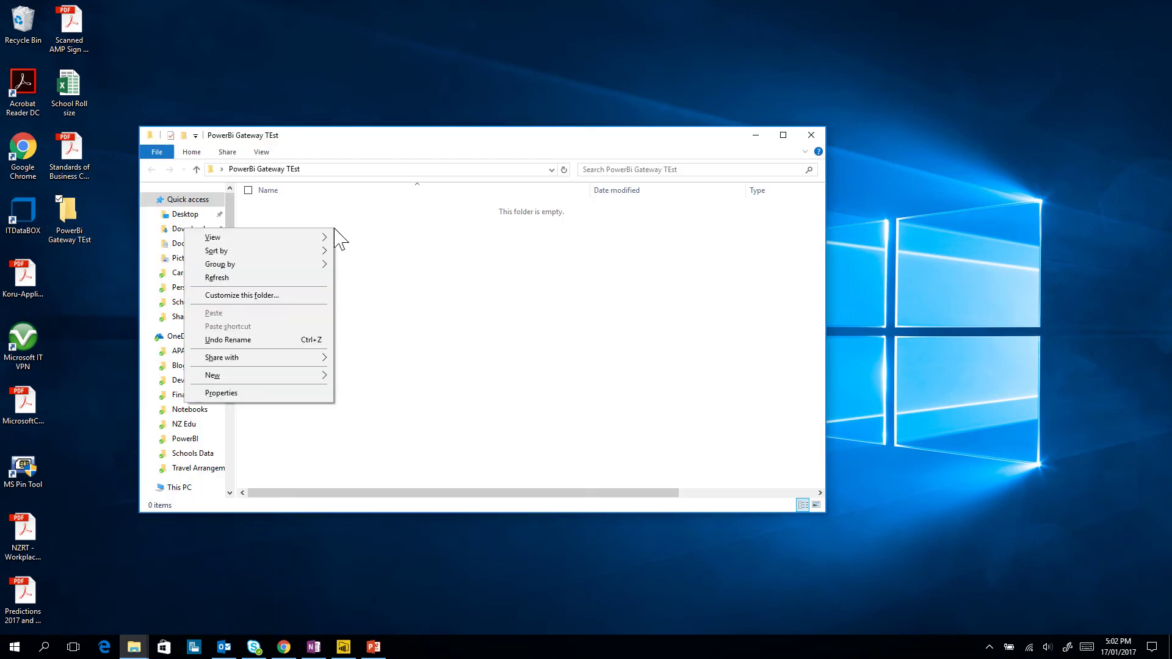
pyautogui.moveTo(287, 375)
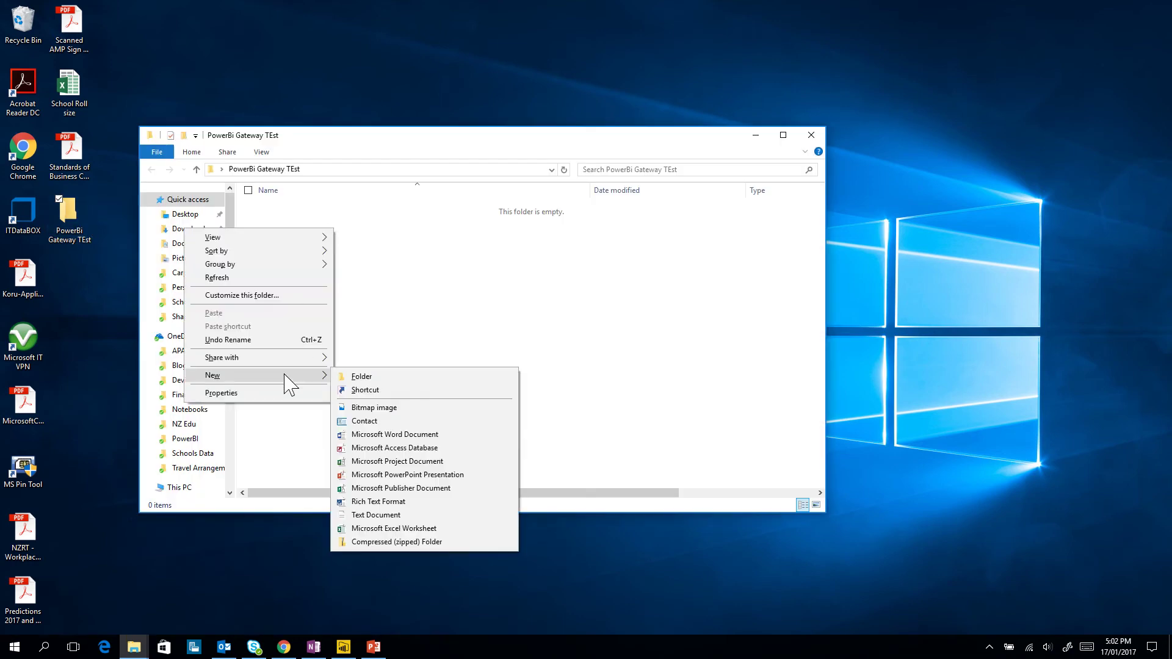
pyautogui.click(394, 529)
pyautogui.write('Dat')
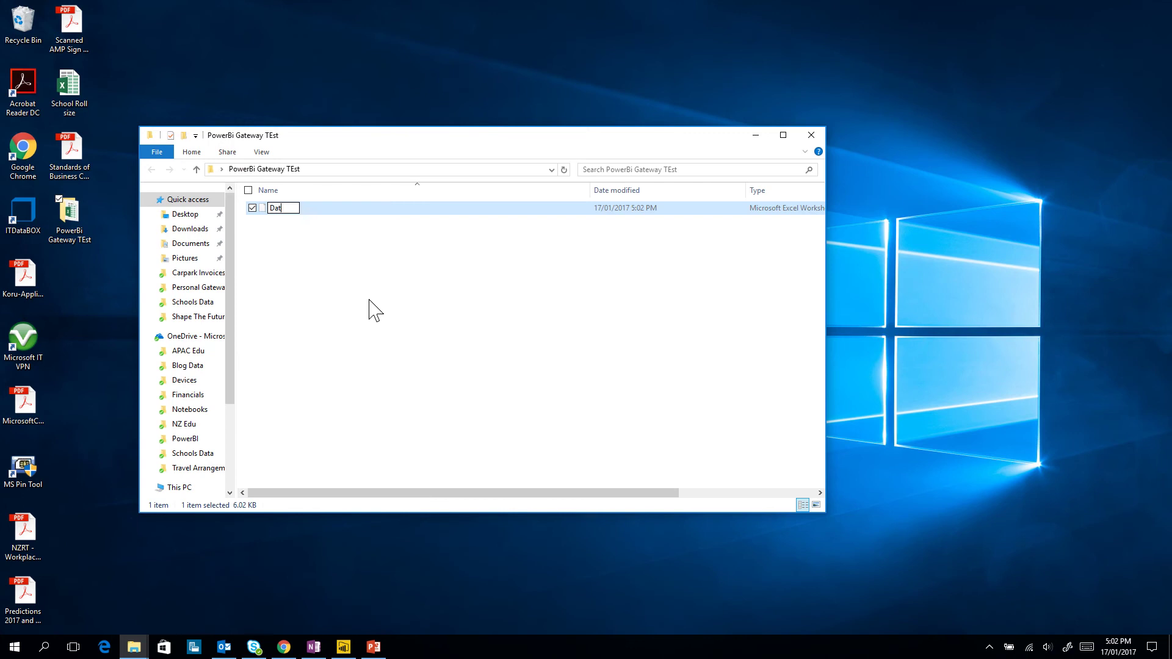
pyautogui.write('a Gateway Test')
pyautogui.press('Return')
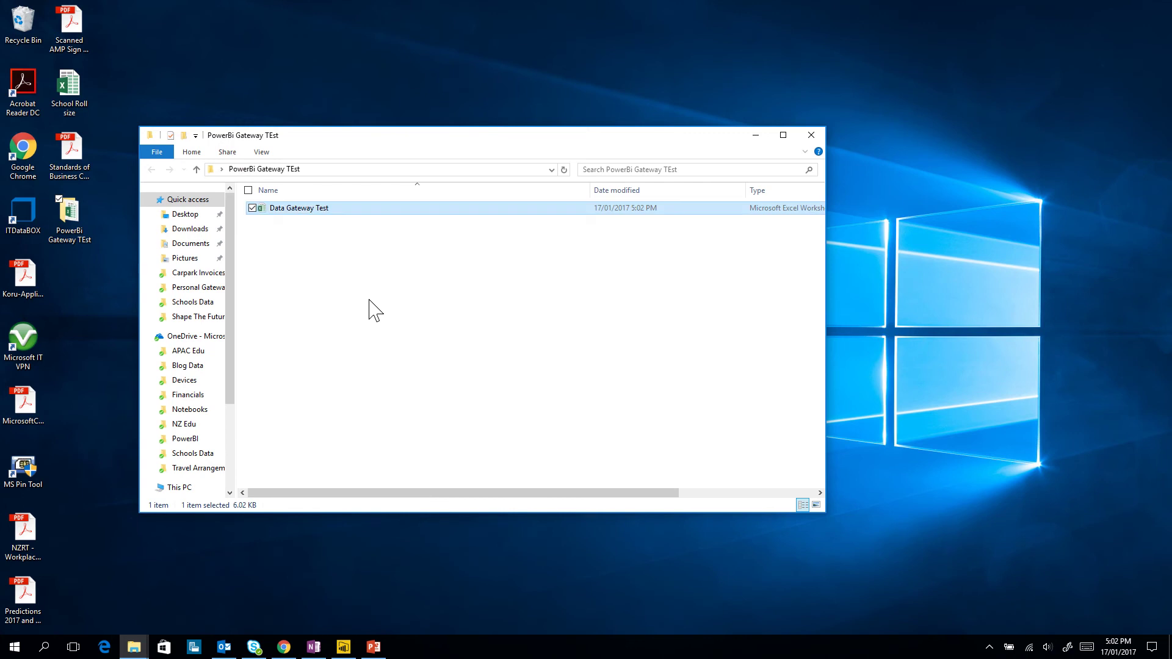
pyautogui.doubleClick(319, 210)
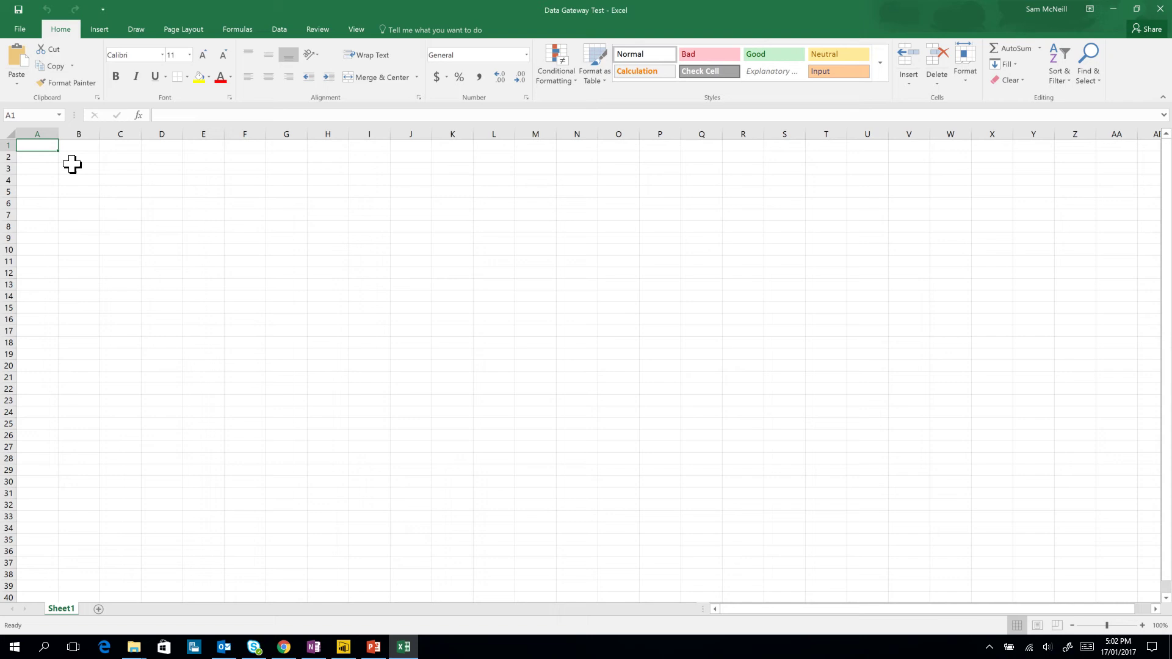
# - Enter headers Colour of Cars and Numbers of Cars Seen, then colours Red, Blue, Yellow below
pyautogui.write('Colour of Cars')
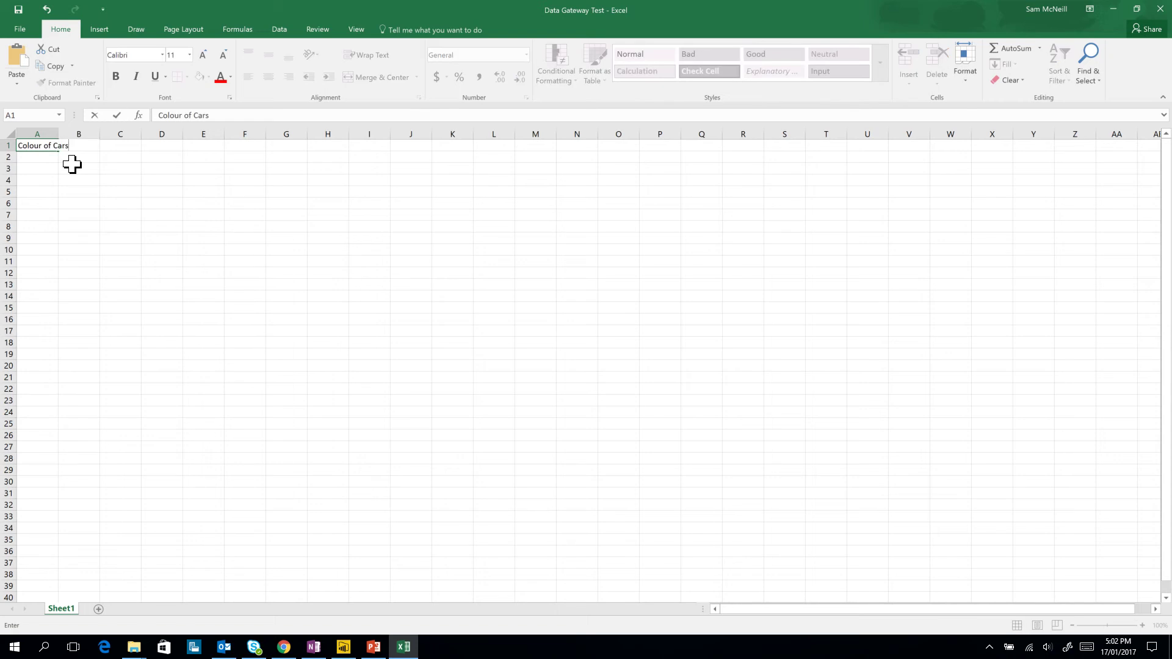
pyautogui.press('Tab')
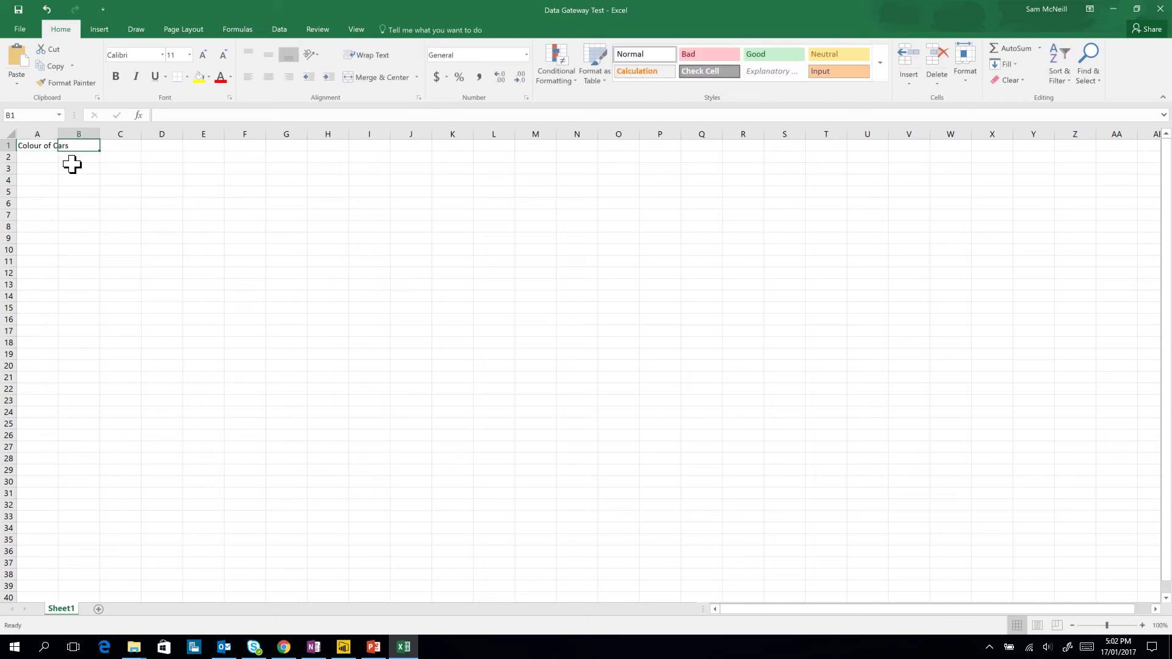
pyautogui.write('Numbers of Cars')
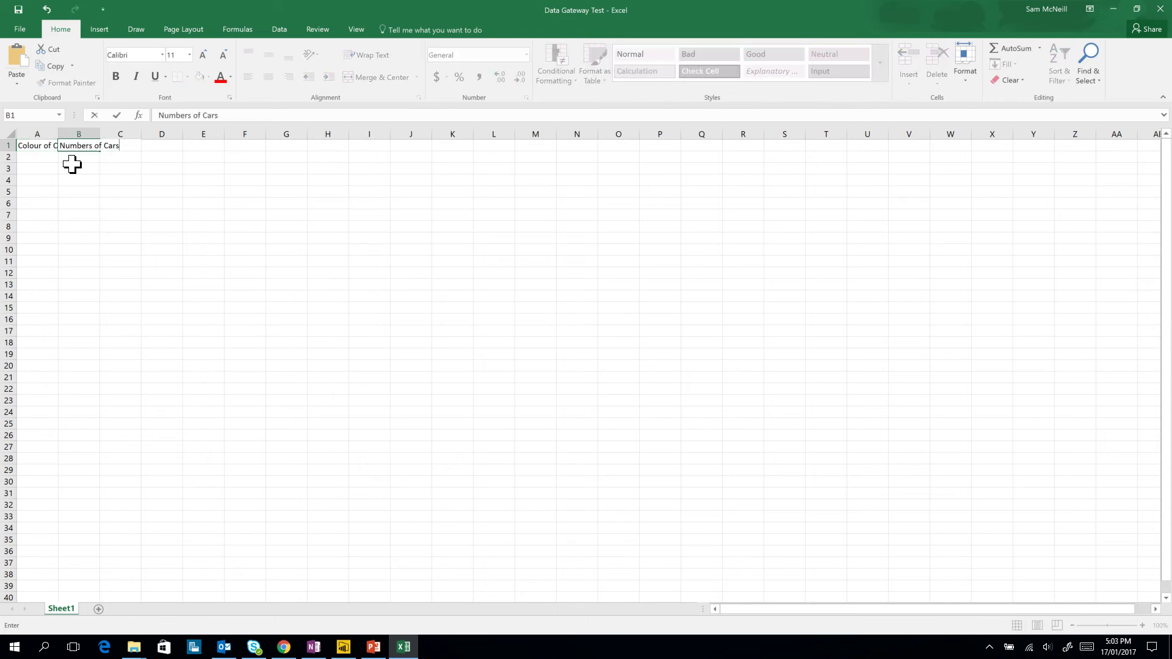
pyautogui.write(' Seen')
pyautogui.press('Return')
pyautogui.write('Red')
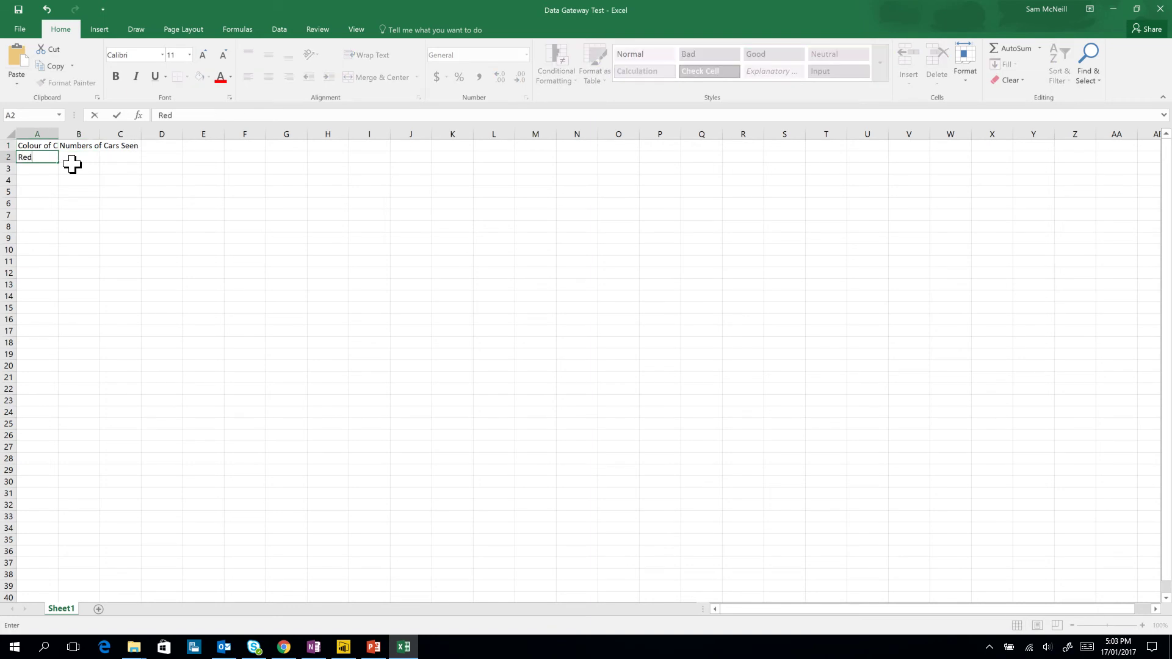
pyautogui.press('Return')
pyautogui.write('Blue')
pyautogui.press('Return')
pyautogui.write('Y')
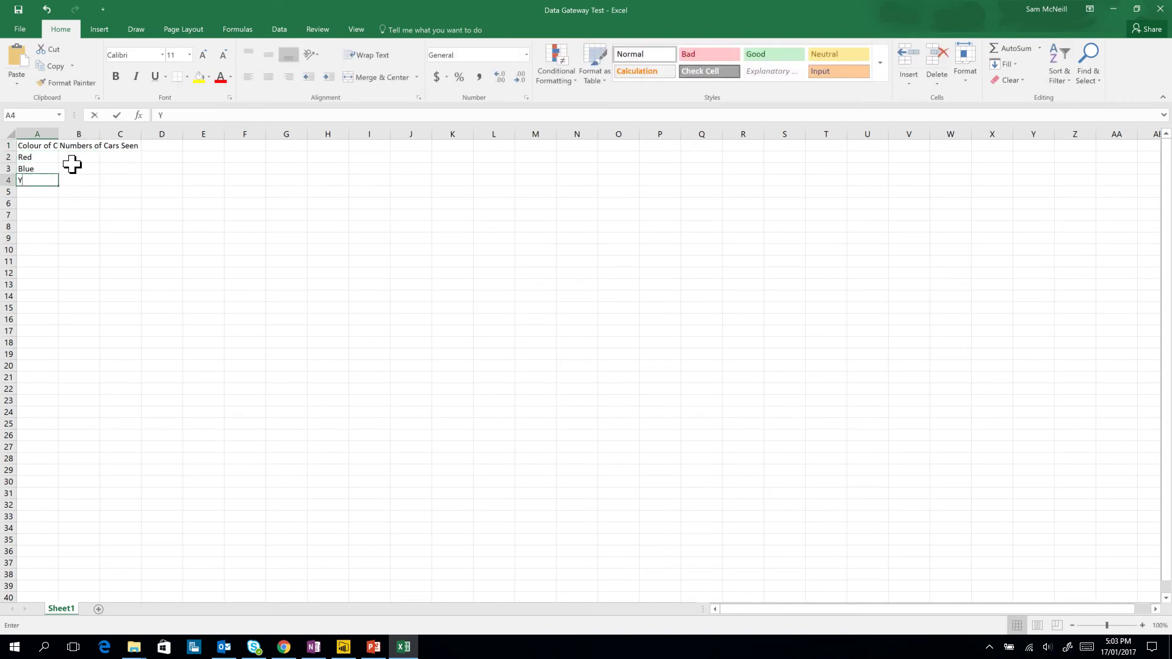
pyautogui.write('ellow')
# - Enter the car counts 5, 10 and 15 in column B
pyautogui.click(72, 162)
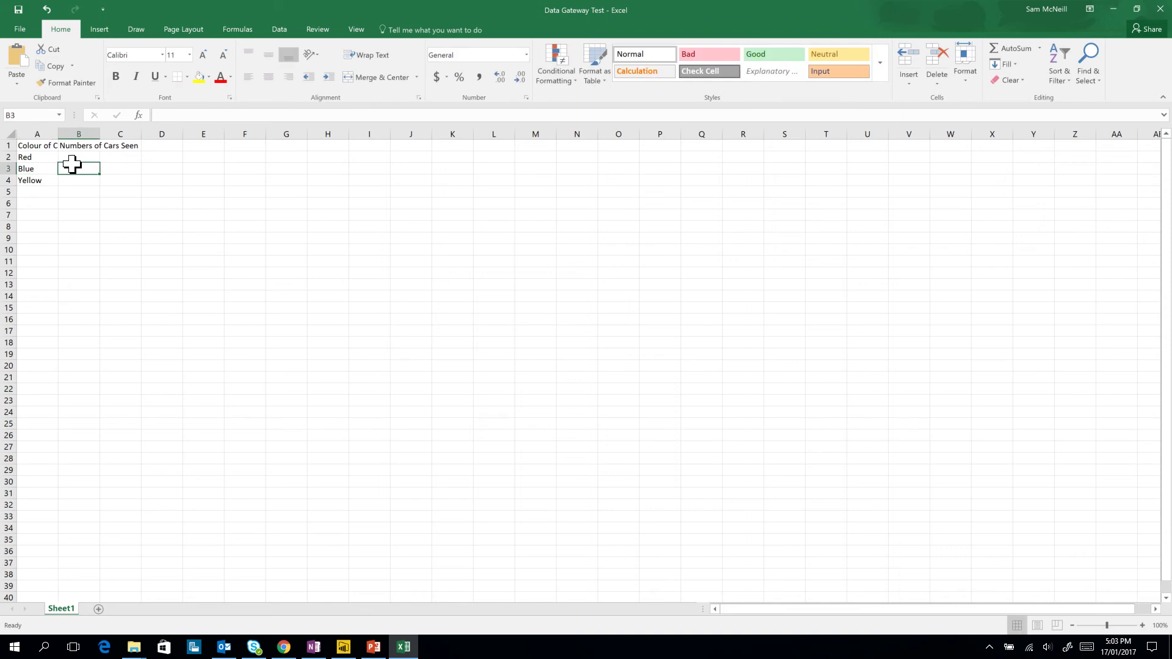
pyautogui.write('5')
pyautogui.press('Return')
pyautogui.write('10')
pyautogui.press('Return')
pyautogui.write('16')
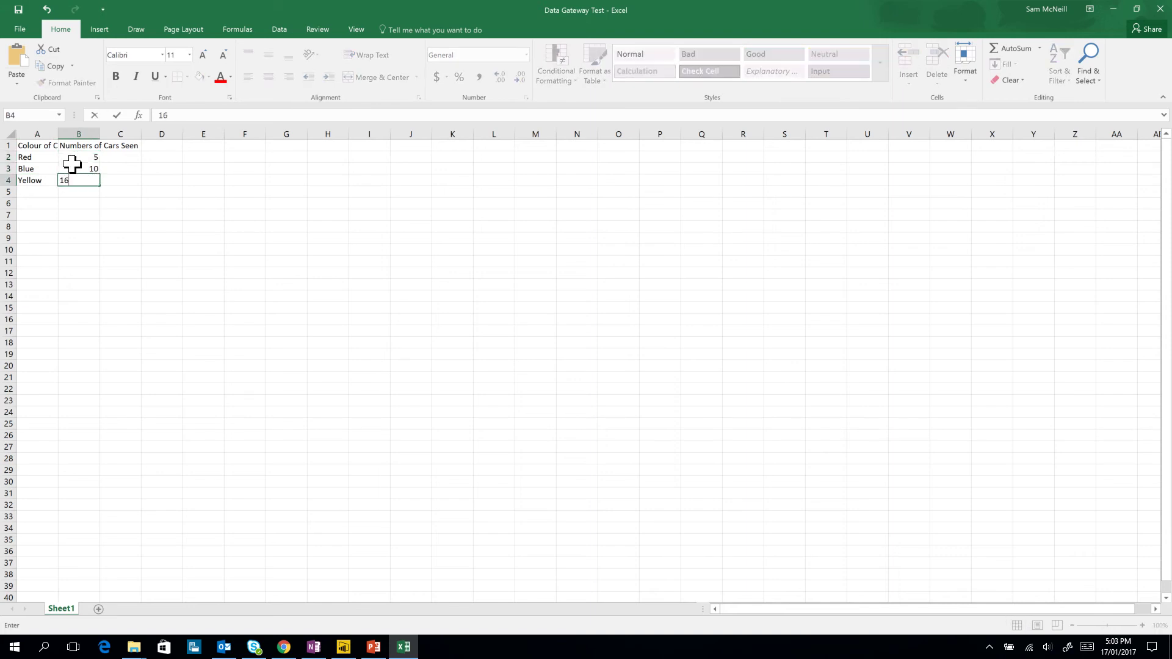
pyautogui.write('5')
pyautogui.press('Return')
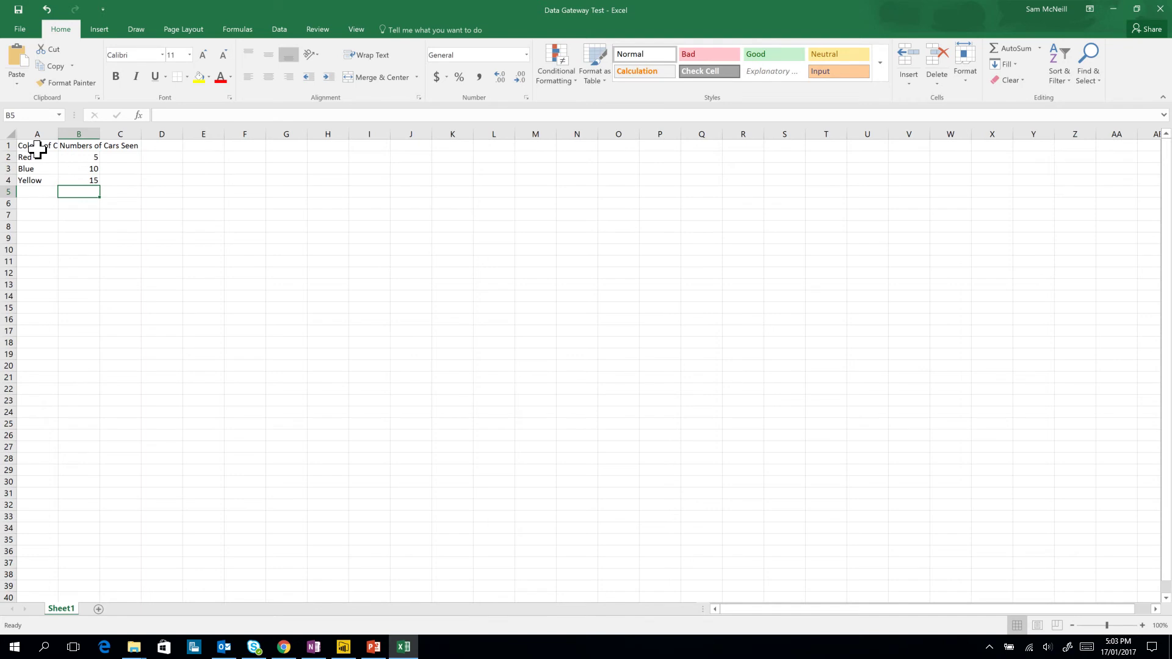
# - Format the range A1:B4 as a table with headers
pyautogui.moveTo(27, 145); pyautogui.dragTo(64, 177)
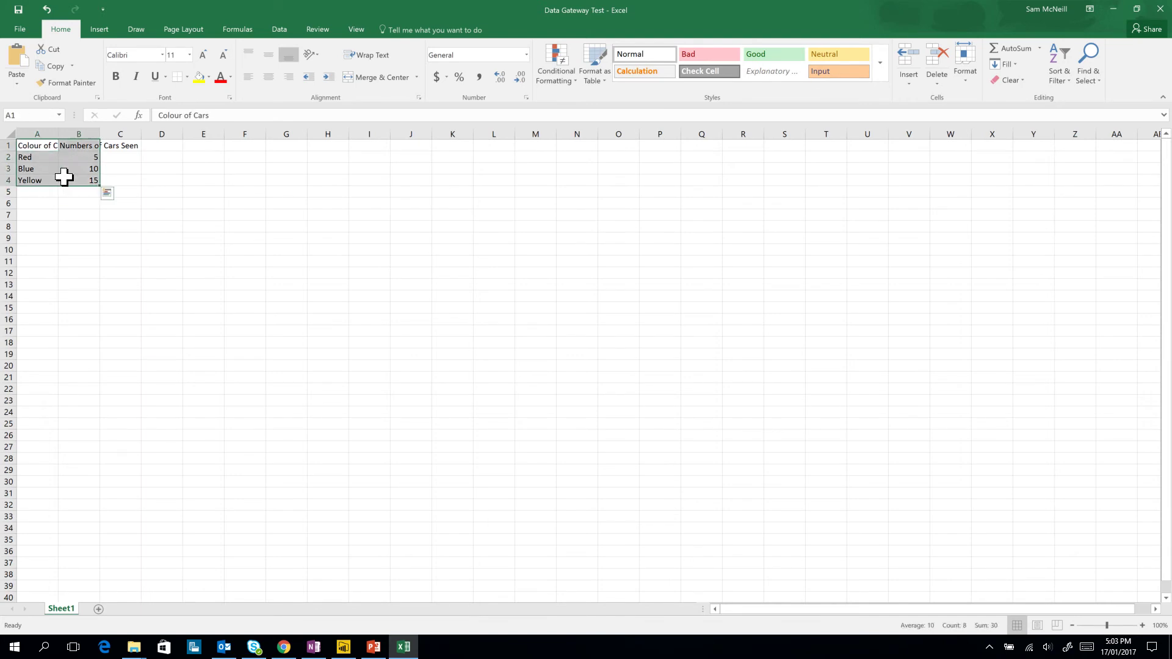
pyautogui.hotkey('ctrl', 'q')
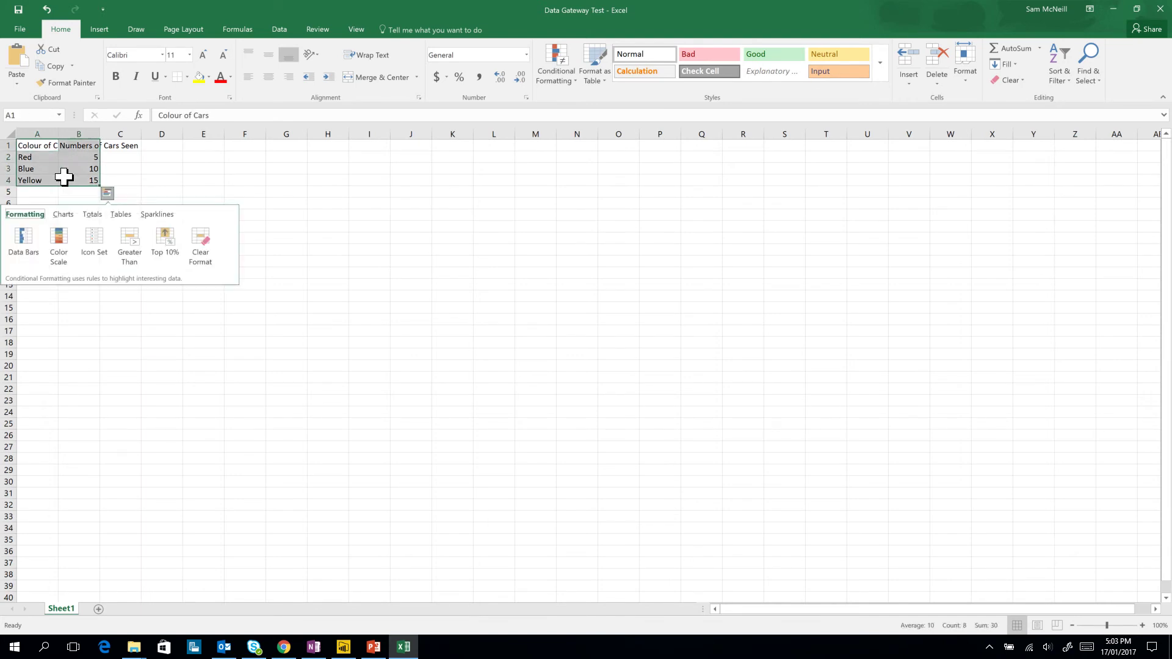
pyautogui.click(118, 181)
pyautogui.moveTo(22, 146); pyautogui.dragTo(78, 178)
pyautogui.hotkey('ctrl', 't')
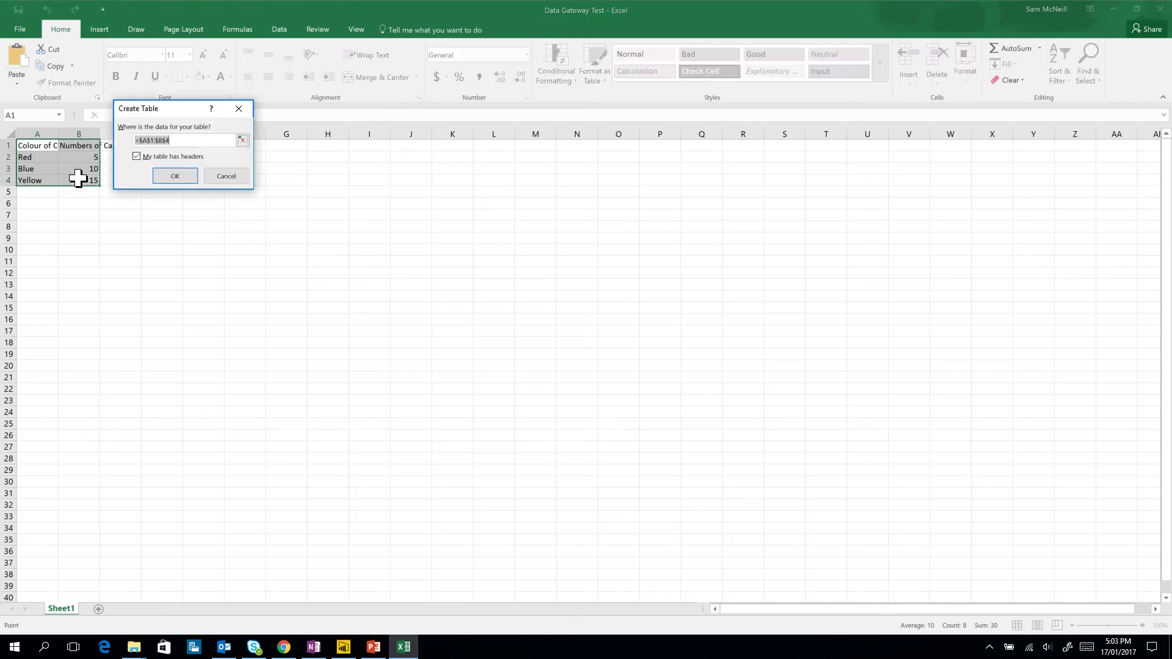
pyautogui.click(169, 176)
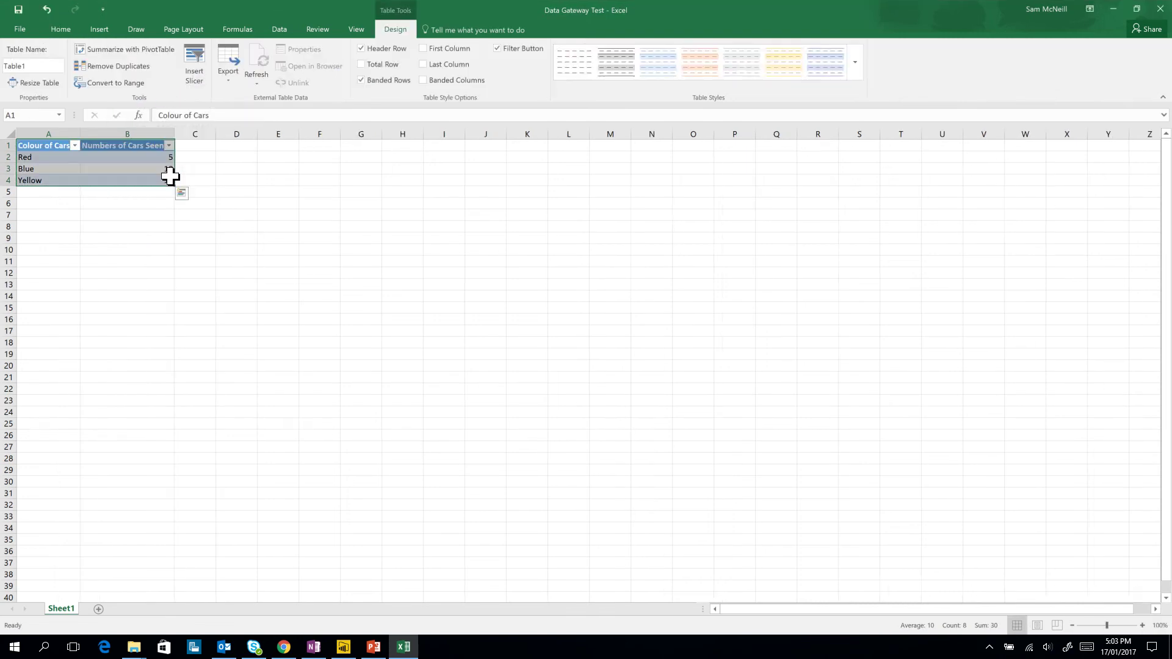
pyautogui.click(162, 215)
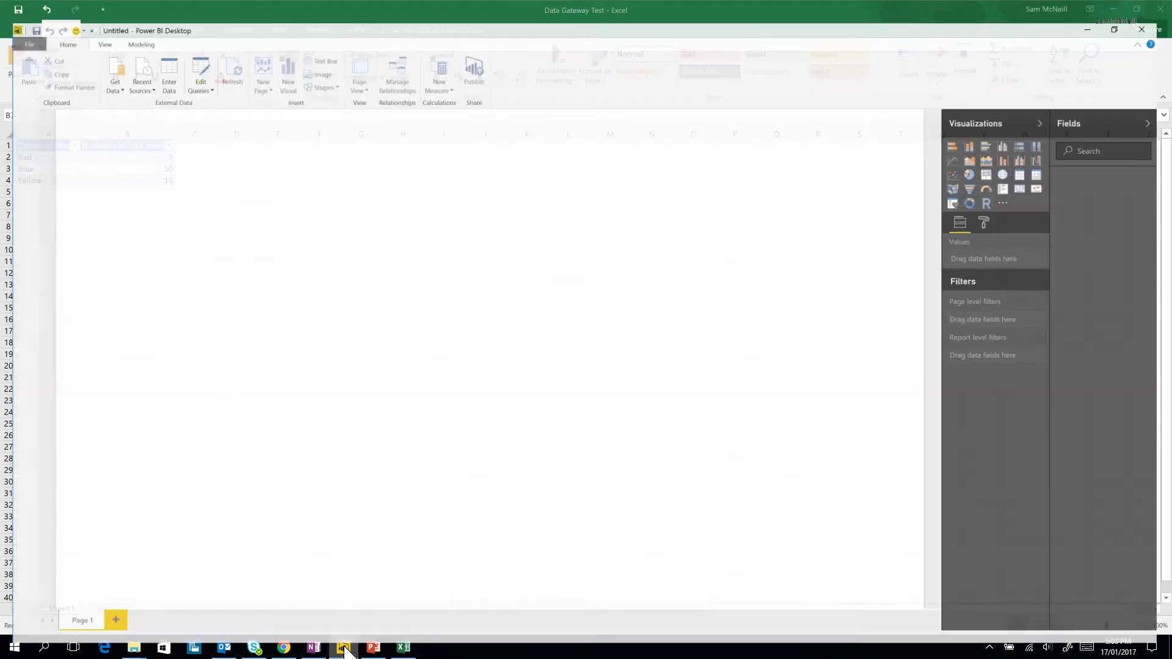
# - Import Table1 from Data Gateway Test.xlsx in the PowerBi Gateway TEst folder via Get Data > Excel
pyautogui.click(343, 646)
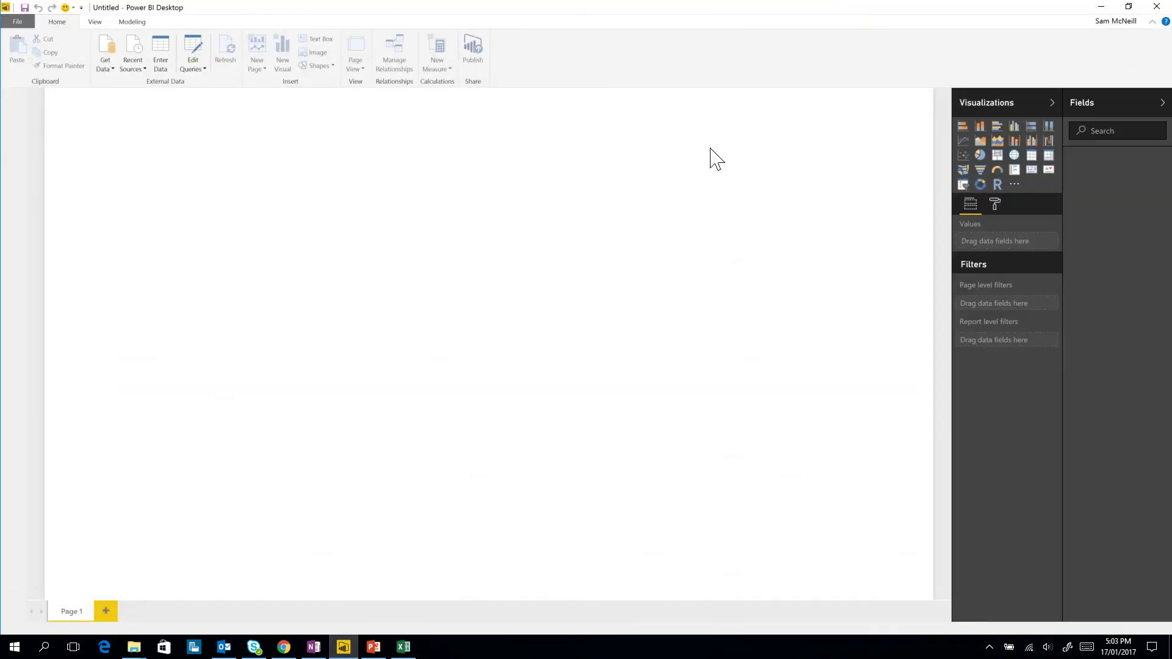
pyautogui.click(100, 67)
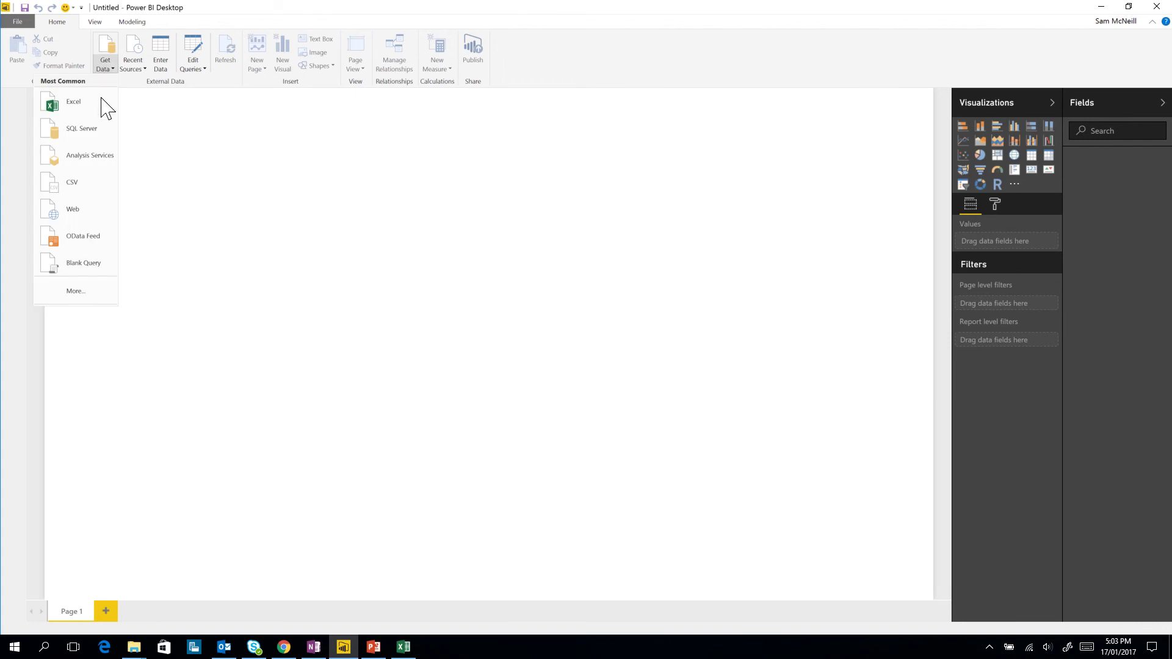
pyautogui.click(101, 105)
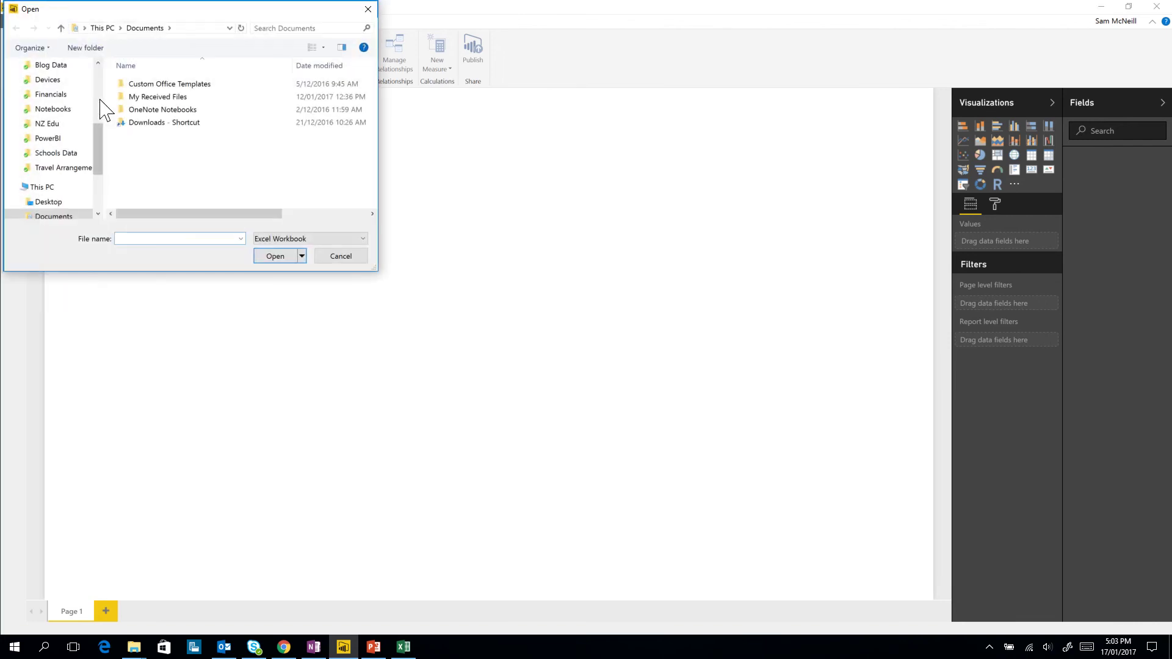
pyautogui.click(79, 202)
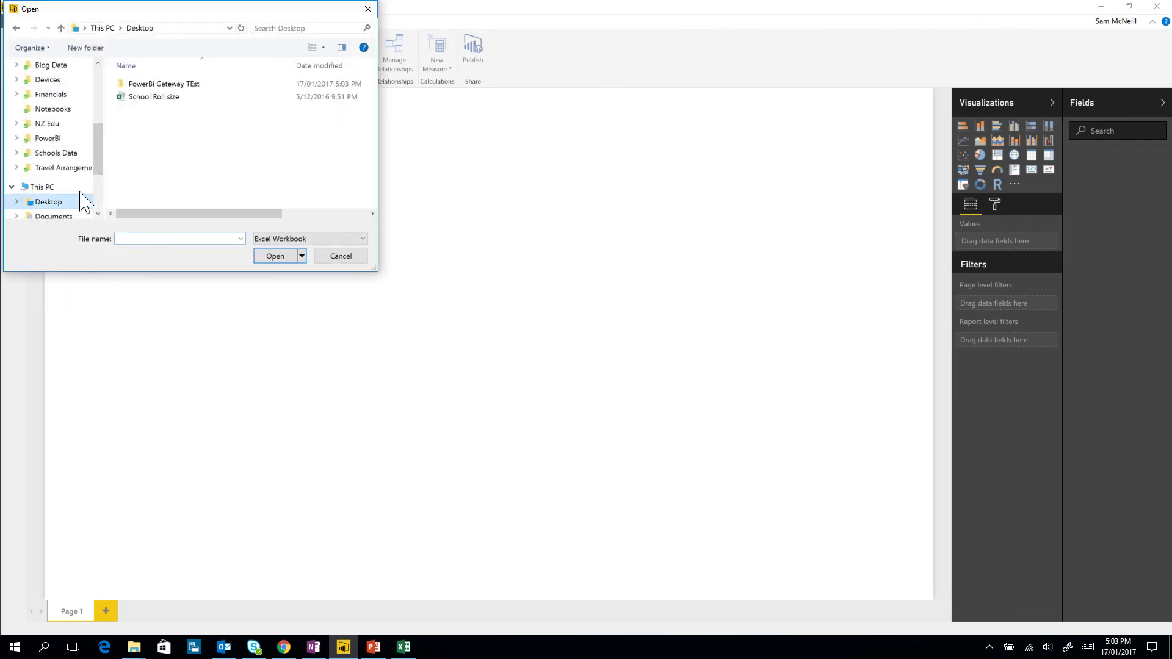
pyautogui.doubleClick(166, 84)
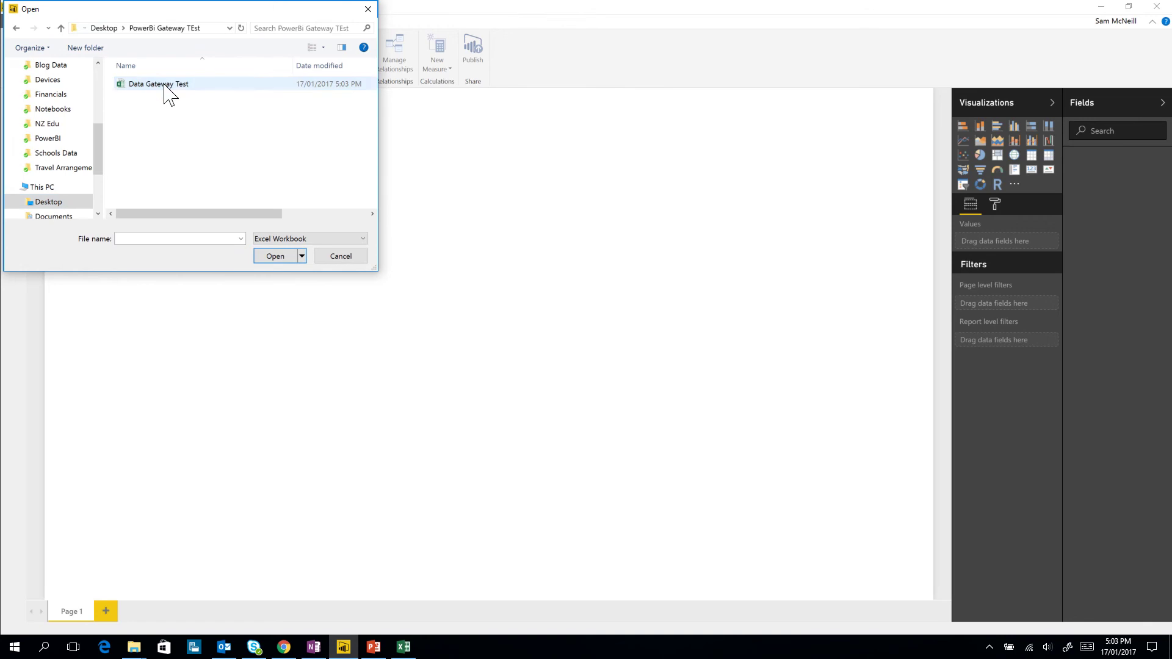
pyautogui.doubleClick(165, 84)
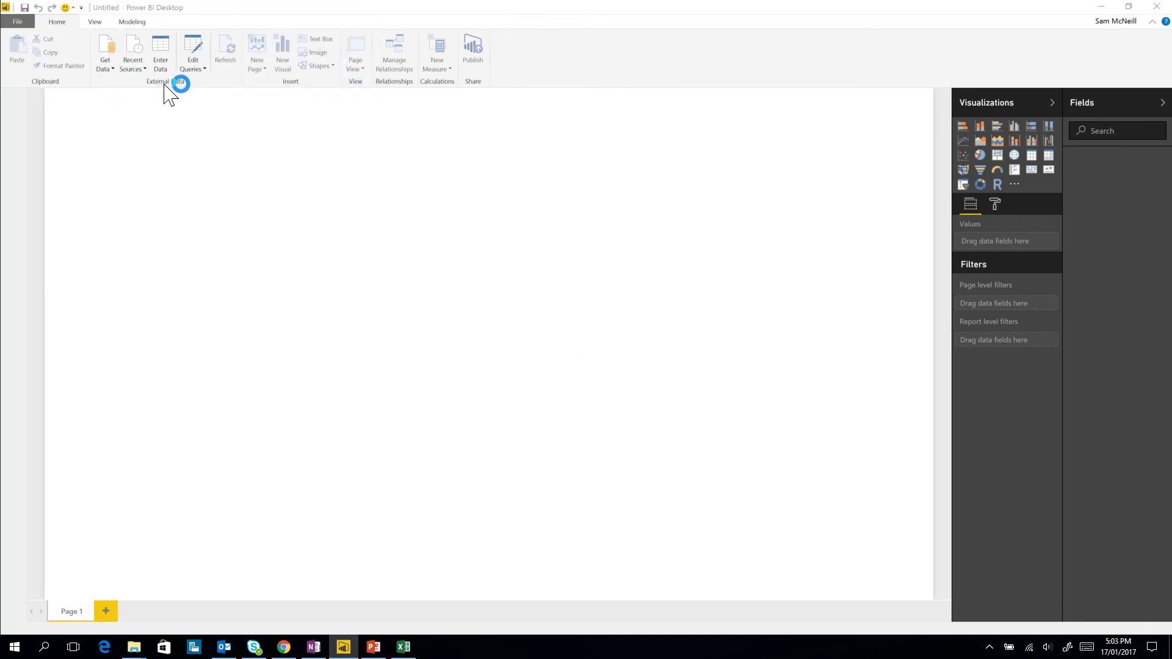
pyautogui.click(355, 206)
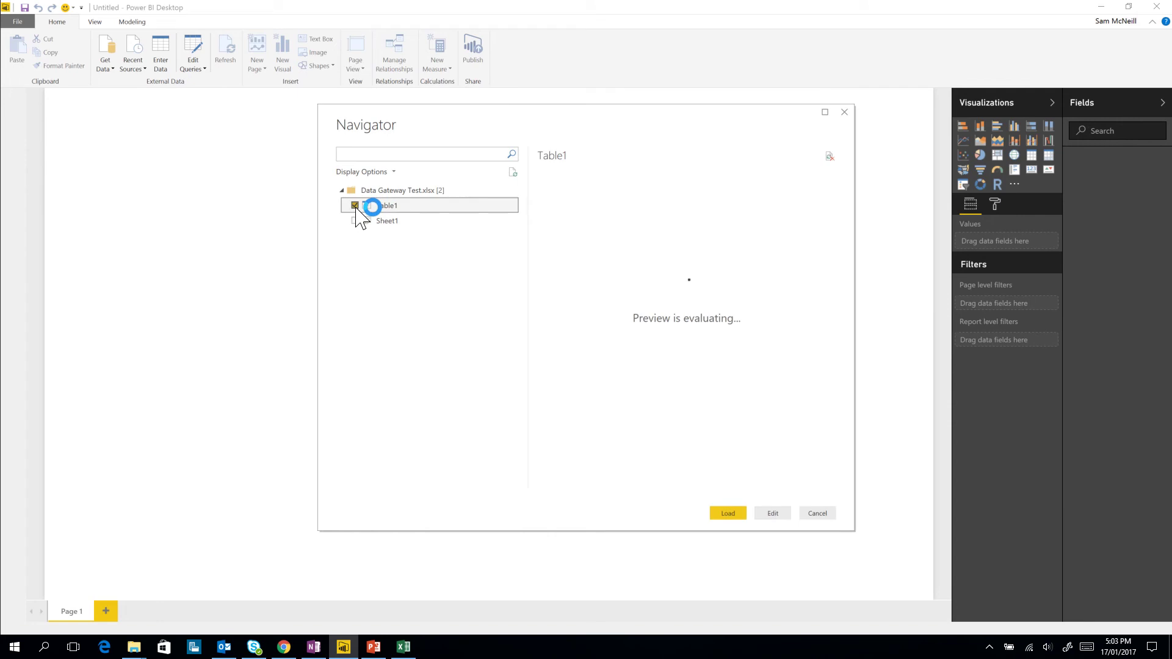
pyautogui.click(729, 515)
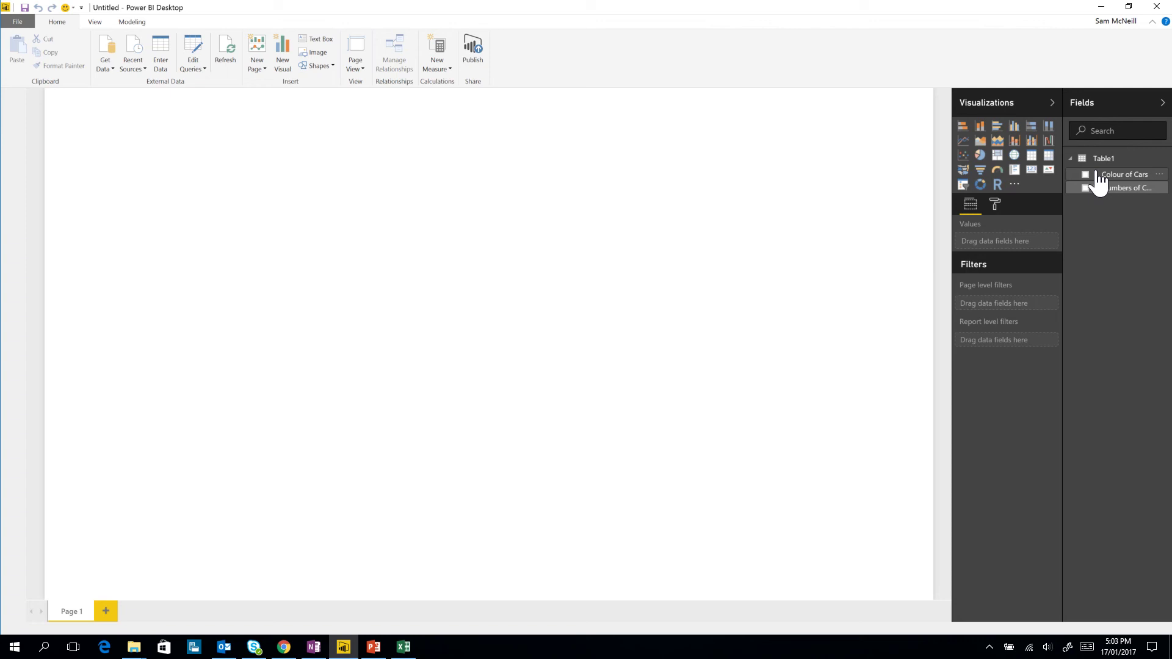
# - Build a column chart with Colour of Cars on the axis and Numbers of Cars Seen as values
pyautogui.click(981, 127)
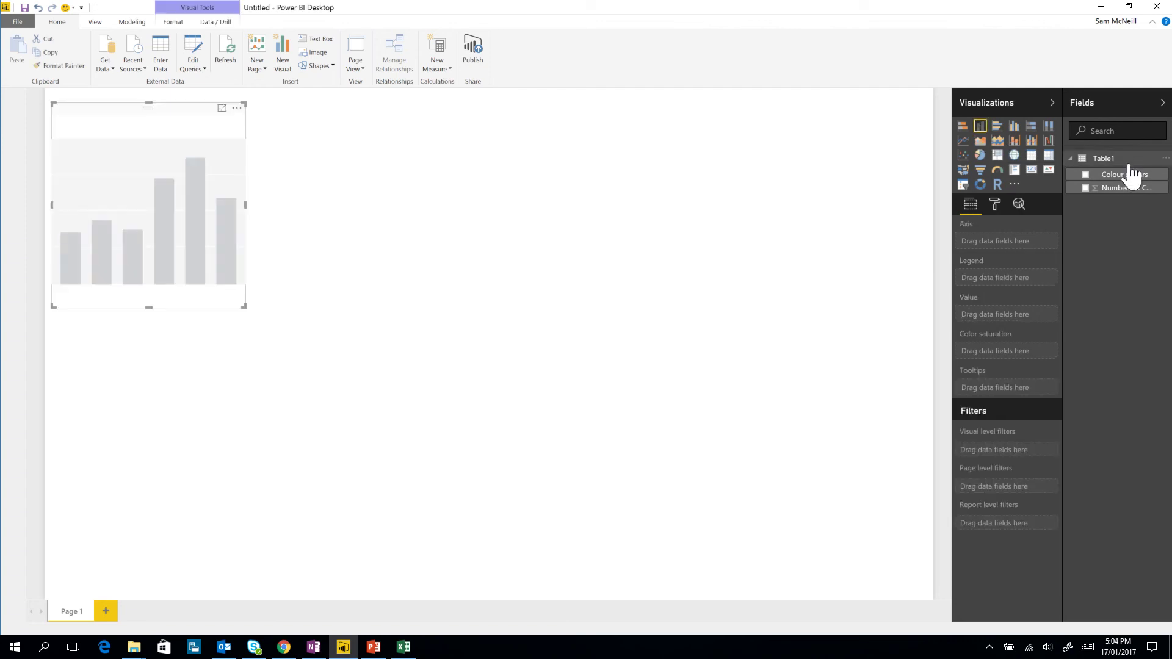
pyautogui.moveTo(1130, 174); pyautogui.dragTo(1037, 244)
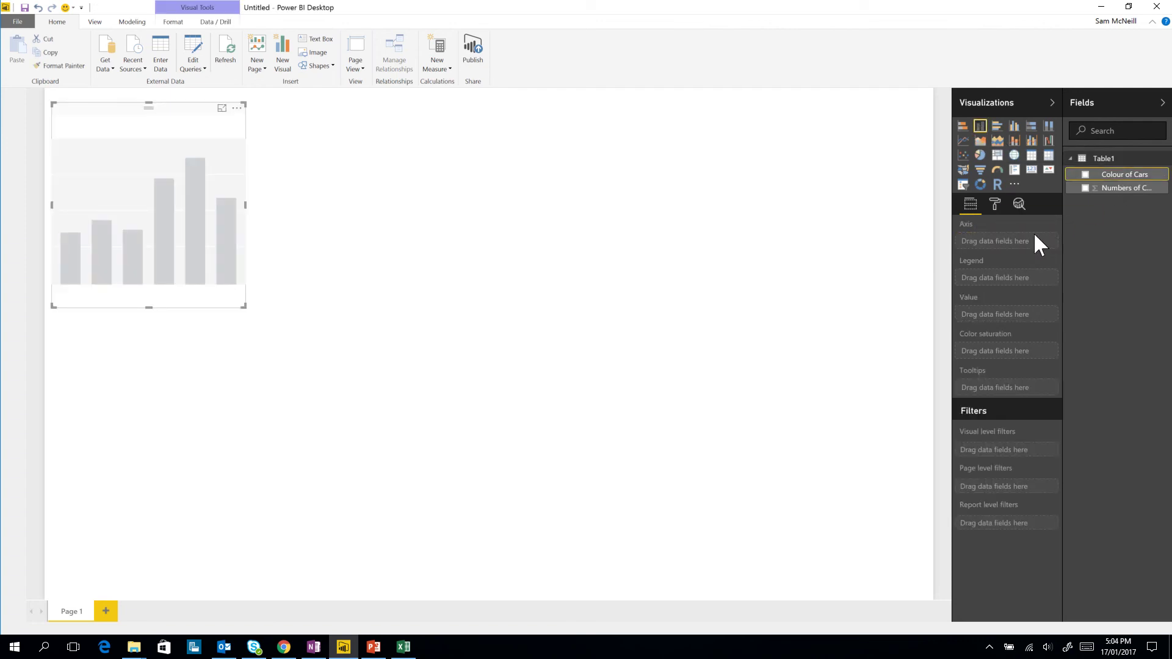
pyautogui.moveTo(1127, 188); pyautogui.dragTo(999, 330)
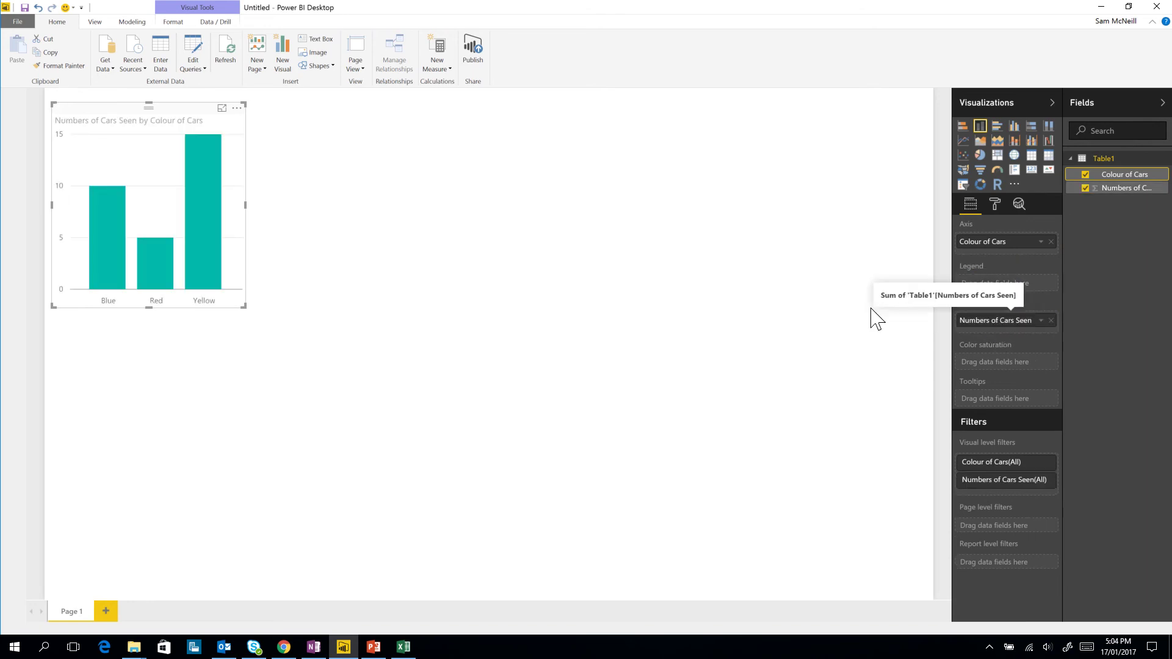
pyautogui.click(201, 247)
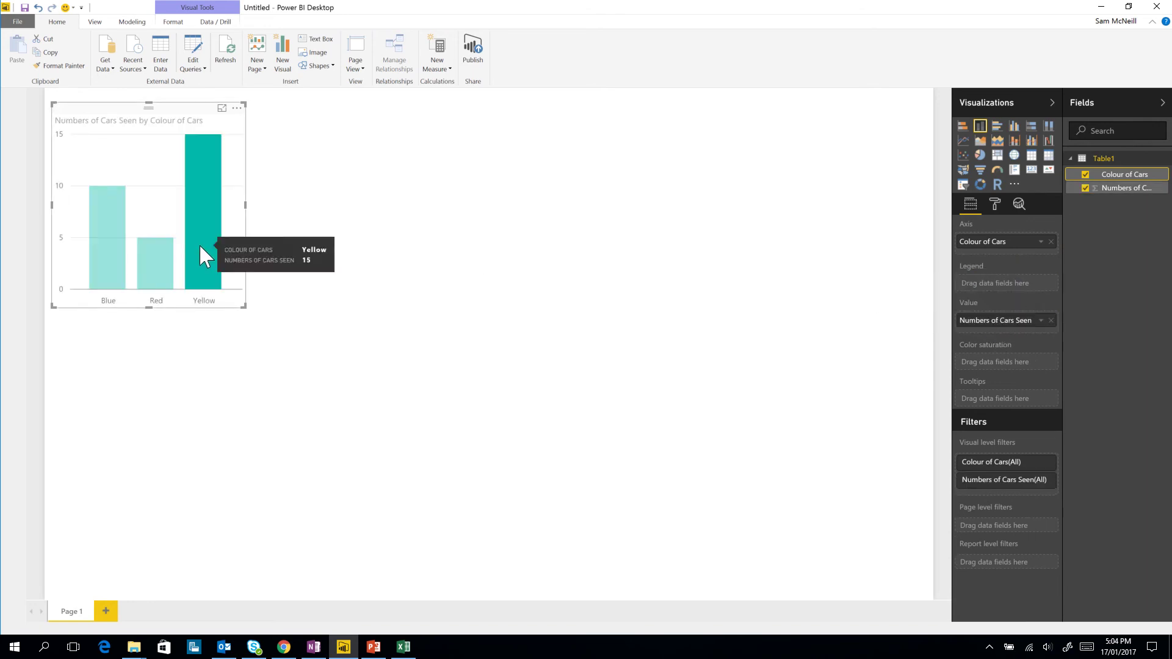
pyautogui.click(178, 242)
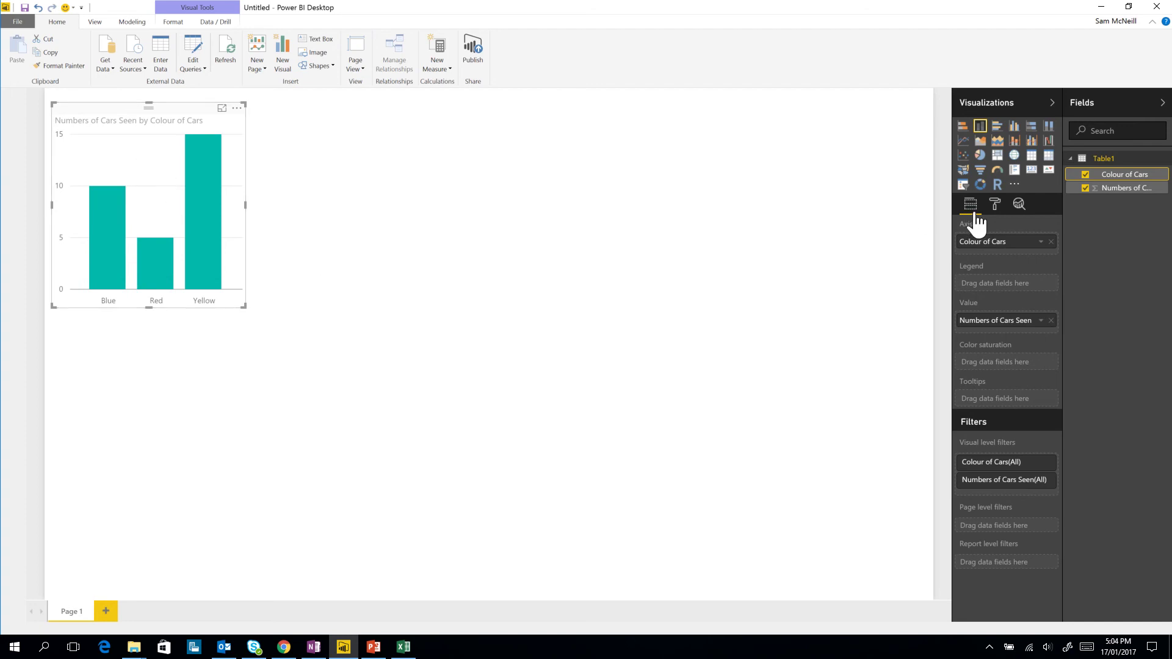
# - Turn on Show all under Data colors; colour Blue light blue, Red red, Yellow yellow
pyautogui.click(996, 207)
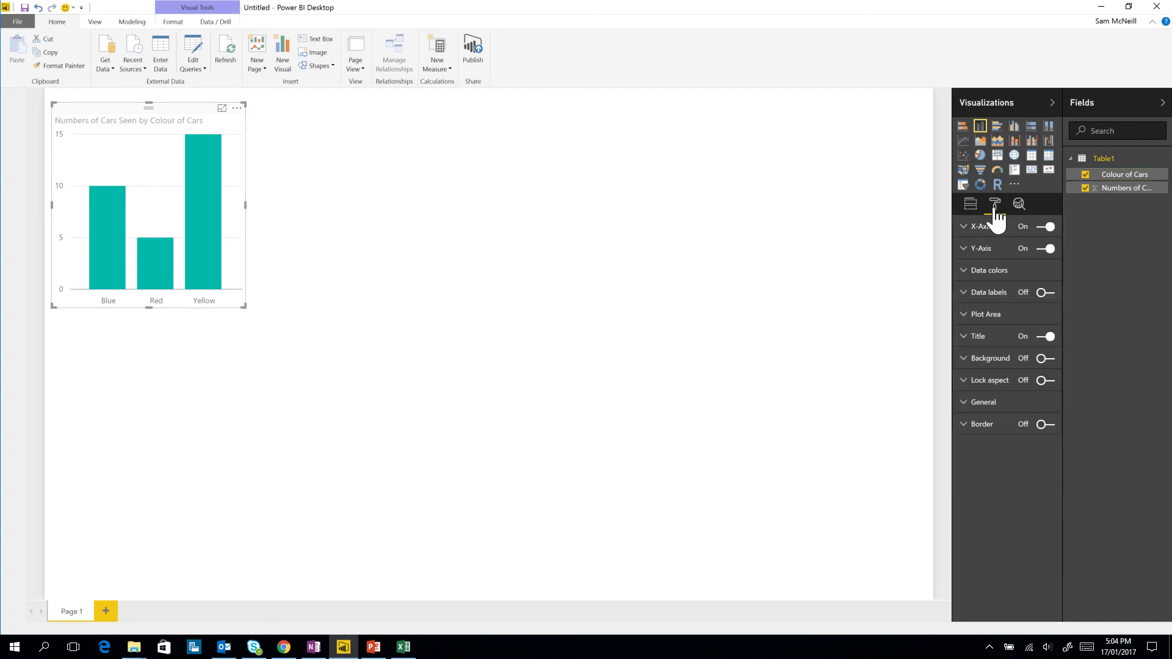
pyautogui.click(962, 273)
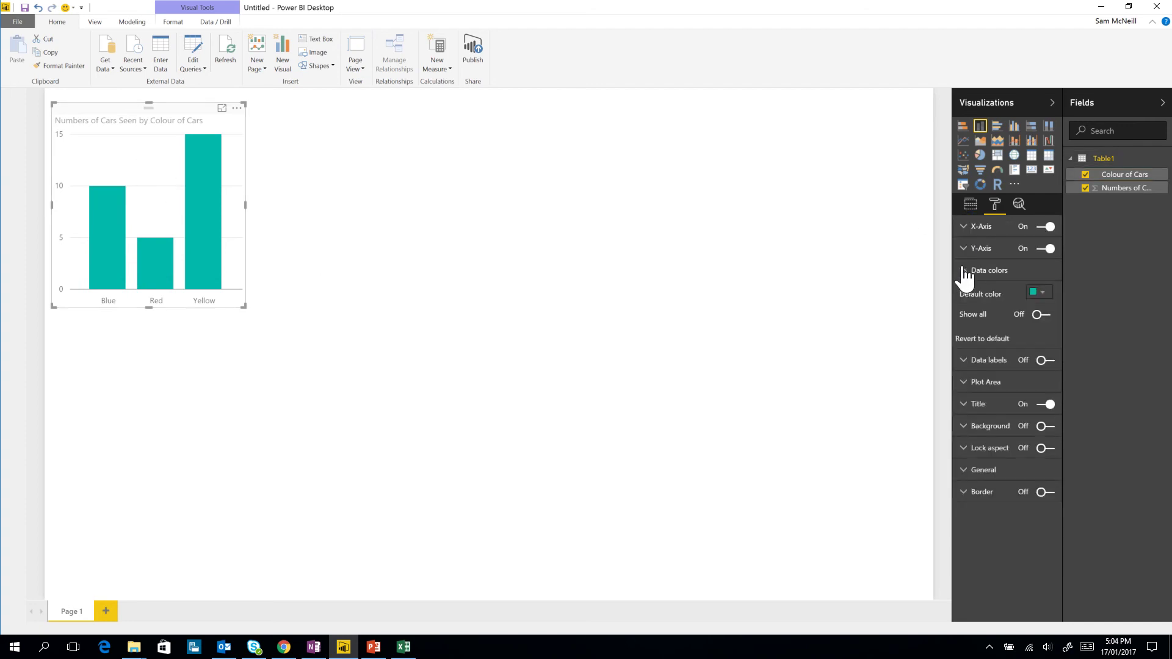
pyautogui.click(1043, 315)
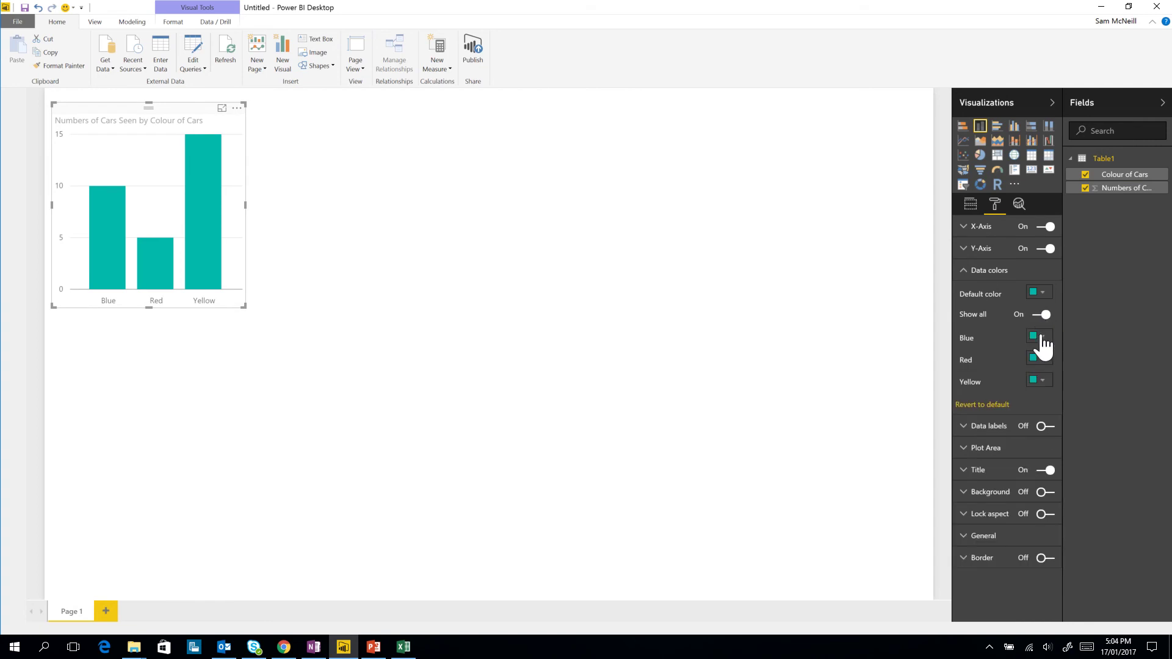
pyautogui.click(1038, 336)
pyautogui.click(1027, 365)
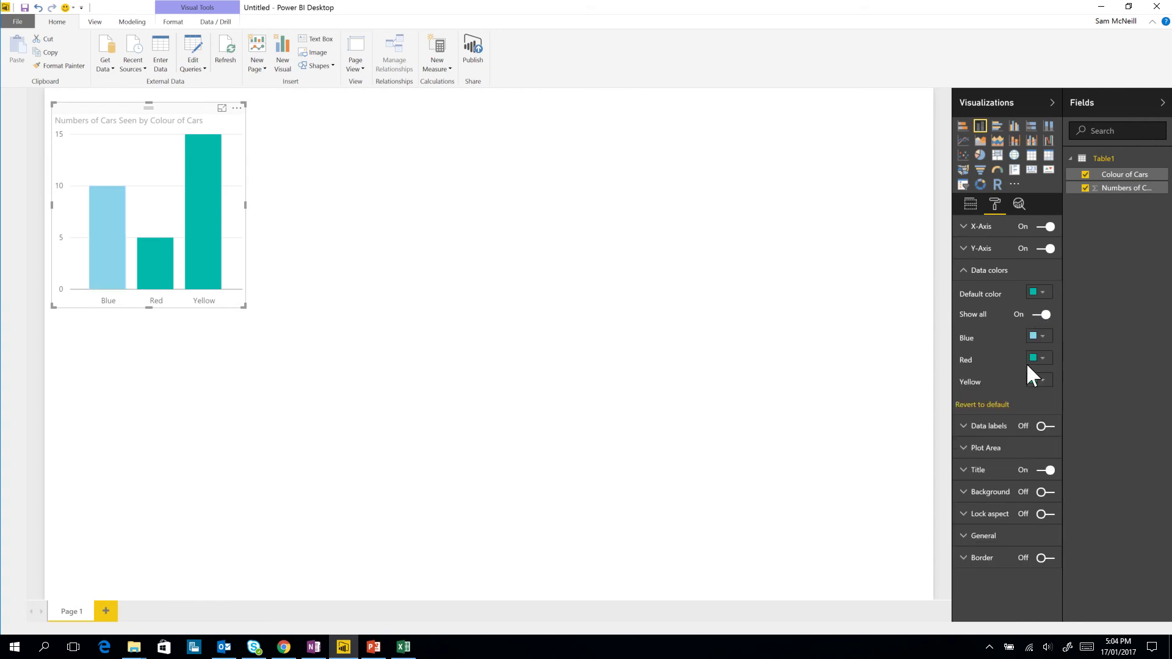
pyautogui.click(1042, 359)
pyautogui.click(996, 386)
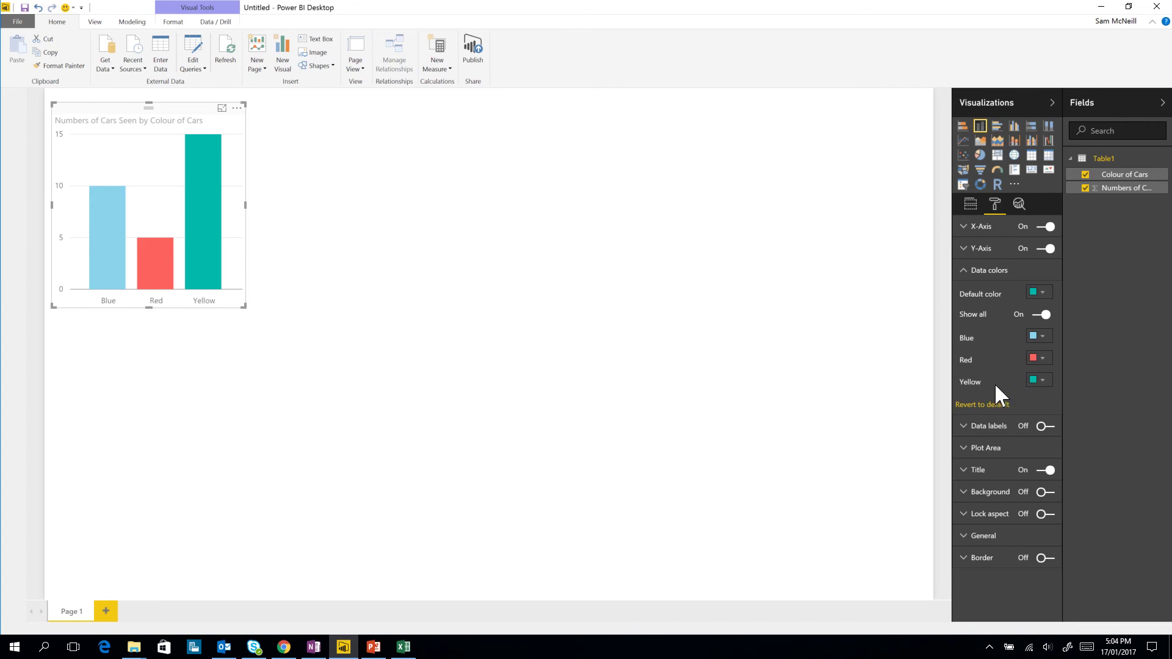
pyautogui.click(1041, 379)
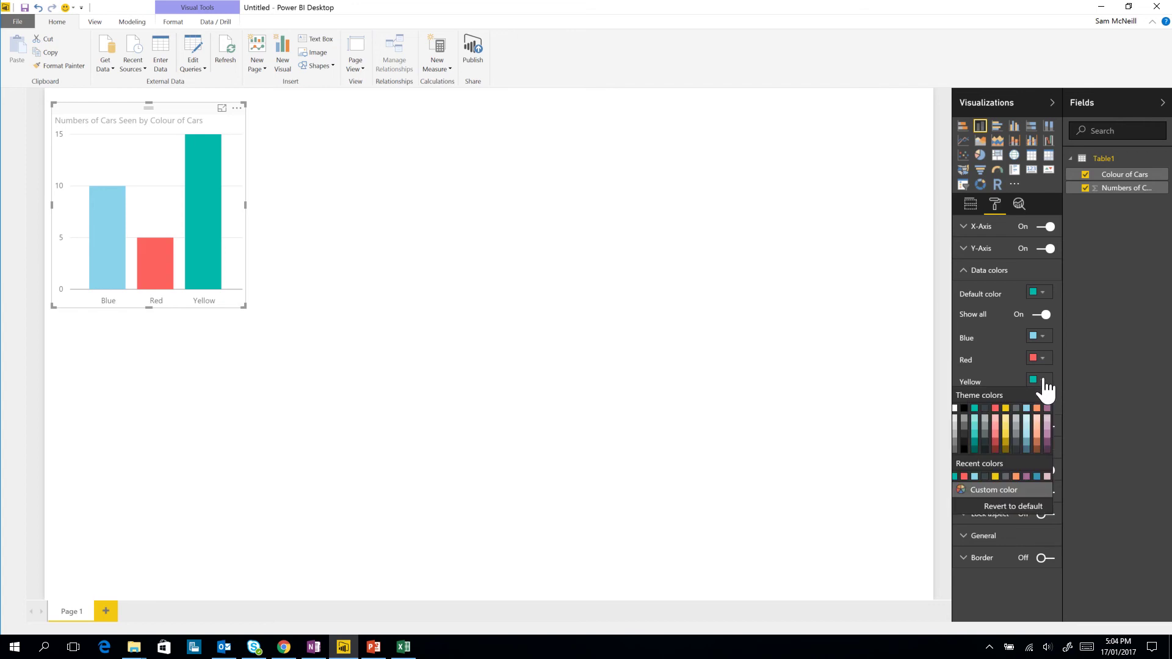
pyautogui.click(1005, 413)
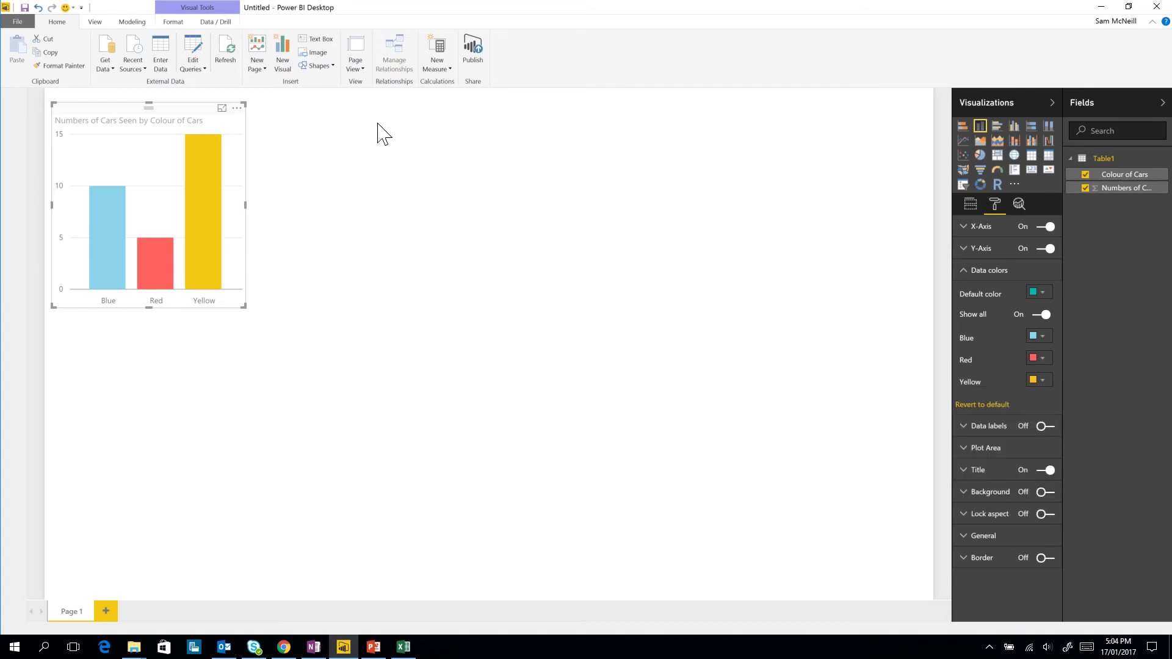
# - Save the report under the file name 'Data Gateway Test'
pyautogui.click(29, 8)
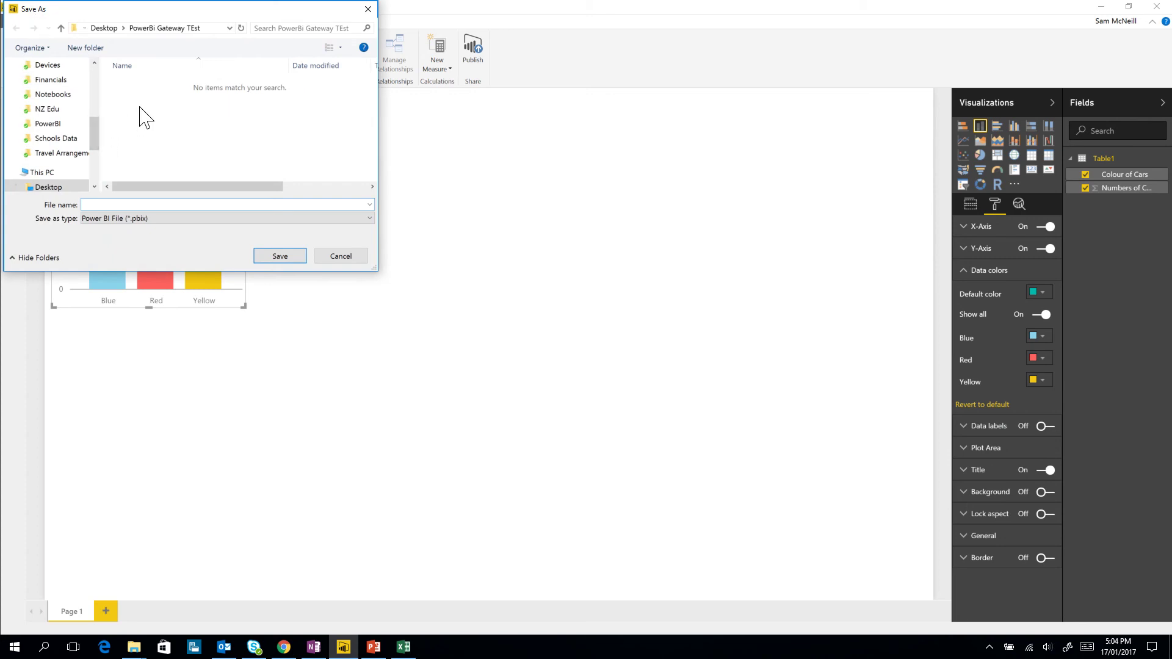
pyautogui.write('Data')
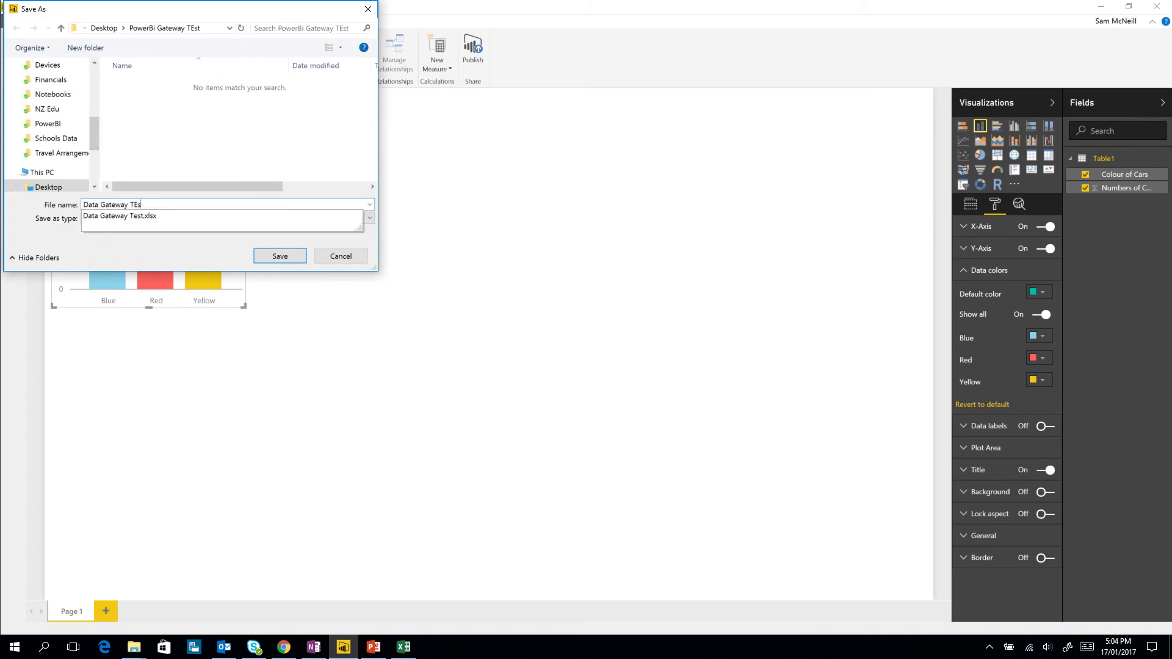
pyautogui.write(' Gateway Test')
pyautogui.press('Return')
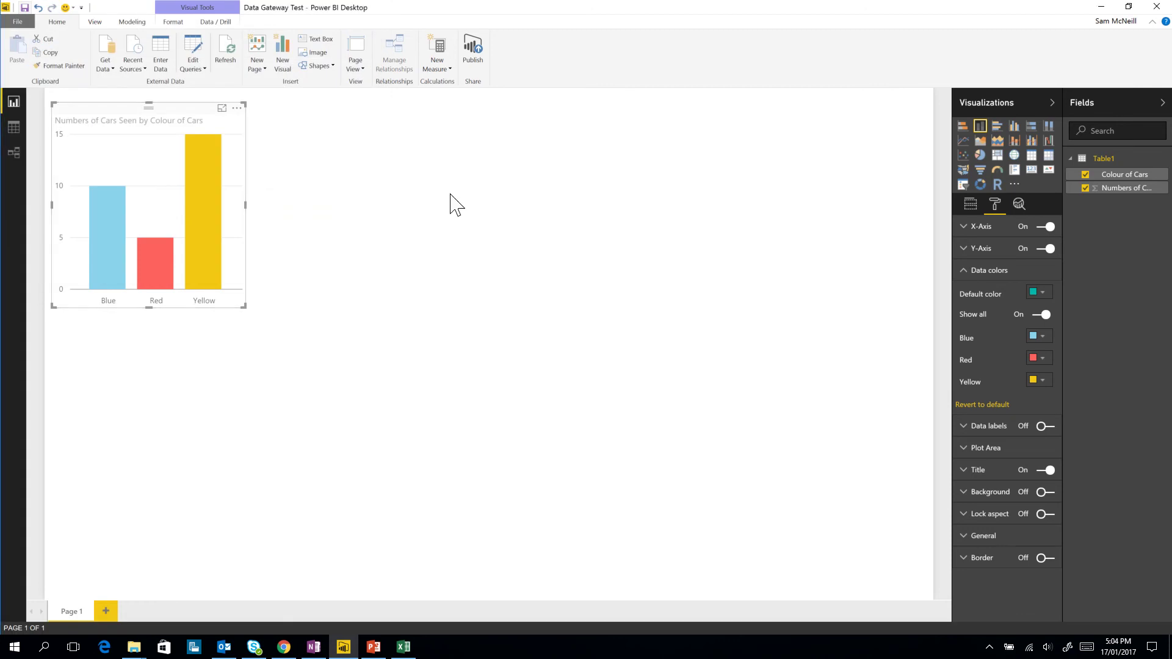
# - Publish the report, choosing NZ Education Team as the destination workspace
pyautogui.click(475, 62)
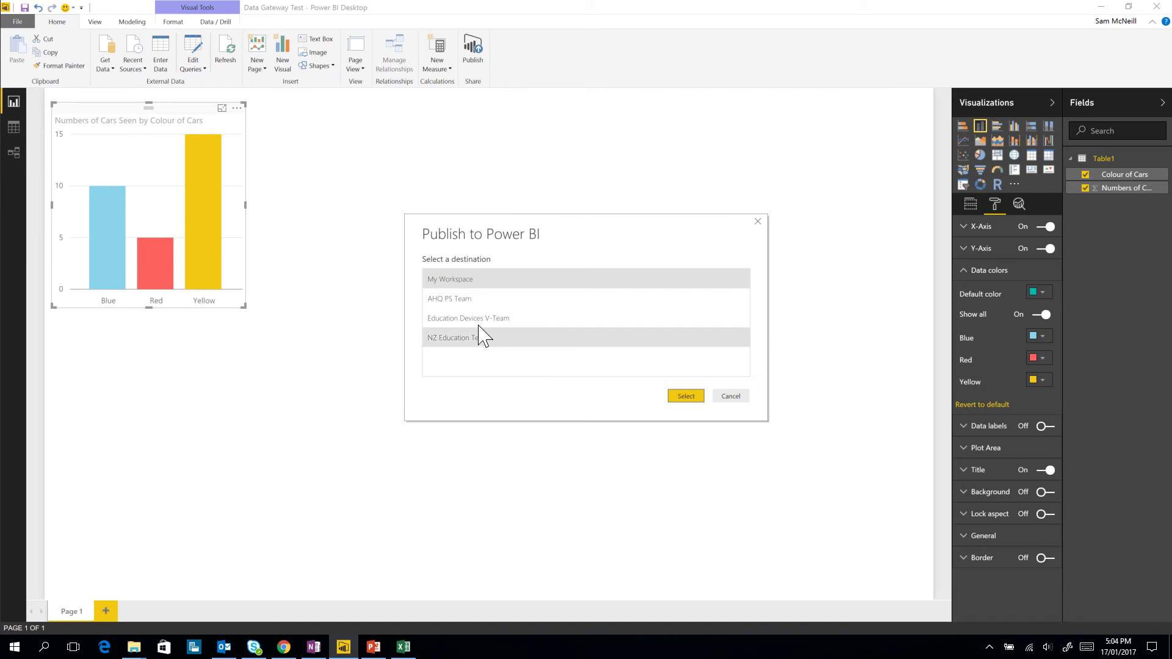
pyautogui.click(481, 338)
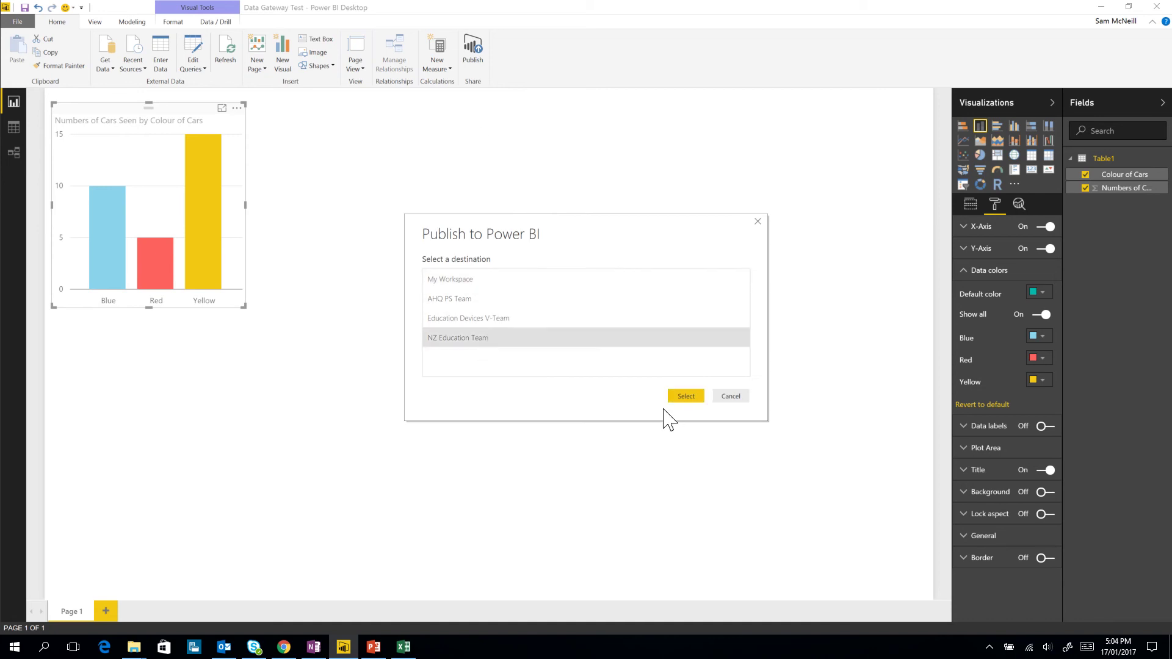
pyautogui.click(686, 398)
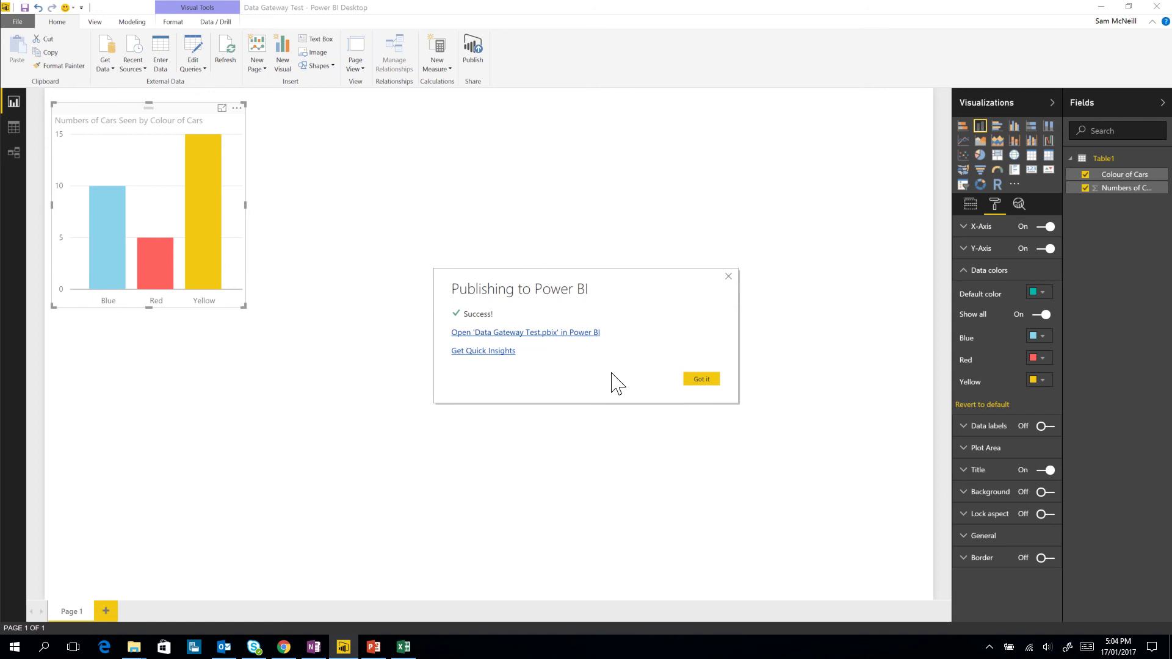
# - Open the published report in the browser, then open the Data Gateway Test dataset from the navigation pane
pyautogui.click(553, 335)
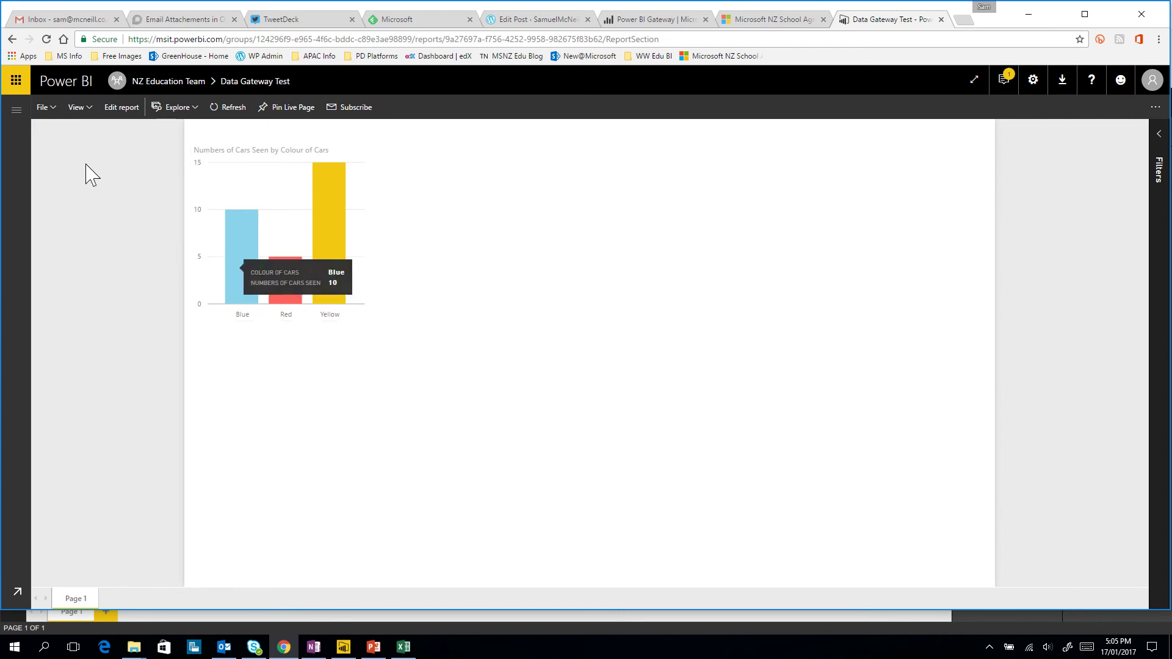
pyautogui.click(17, 112)
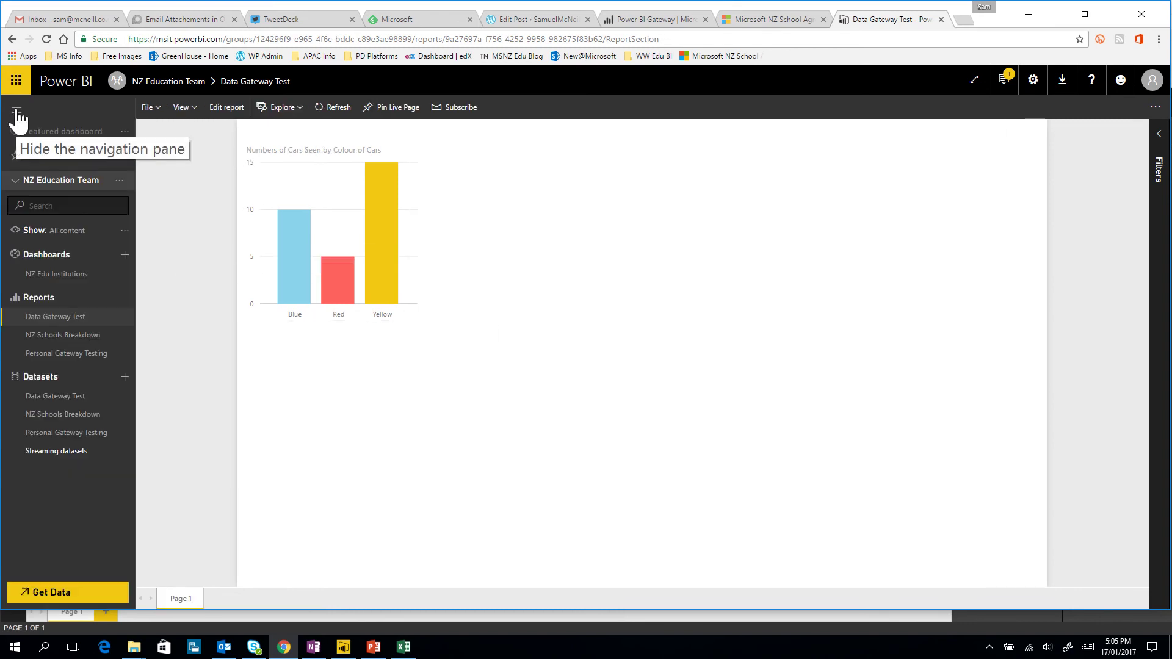
pyautogui.click(72, 397)
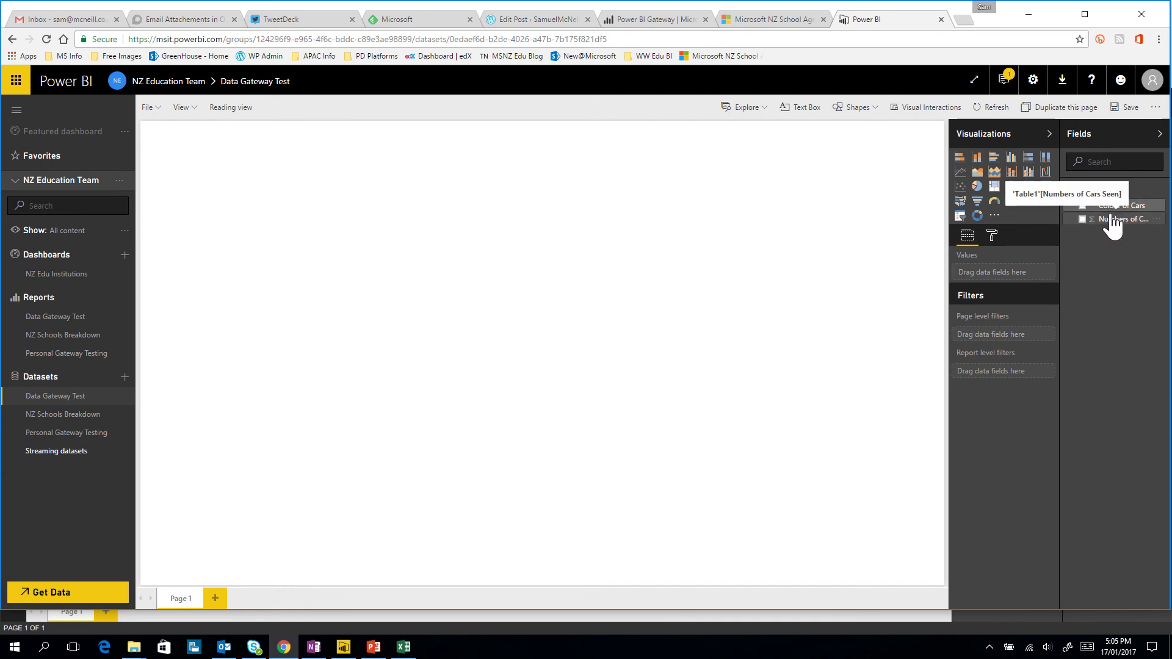
# - Change the Blue count in cell B3 to 25, then switch back to the browser
pyautogui.hotkey('alt', 'Tab')
pyautogui.hotkey('alt', 'Tab')
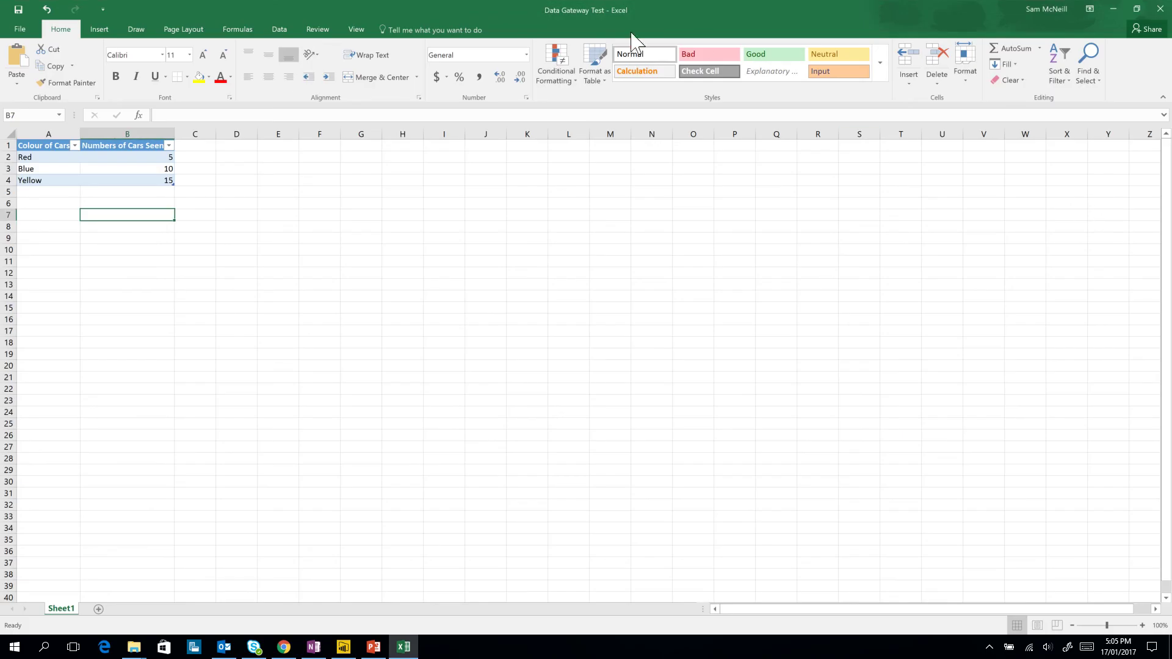
pyautogui.click(150, 169)
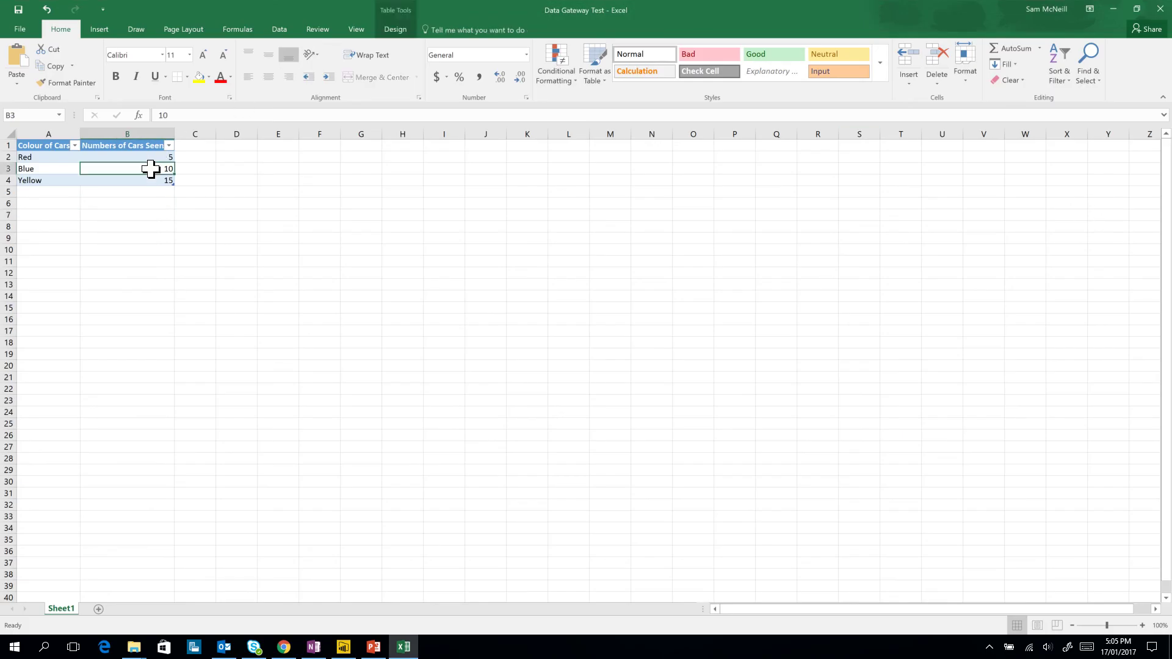
pyautogui.write('25')
pyautogui.press('Tab')
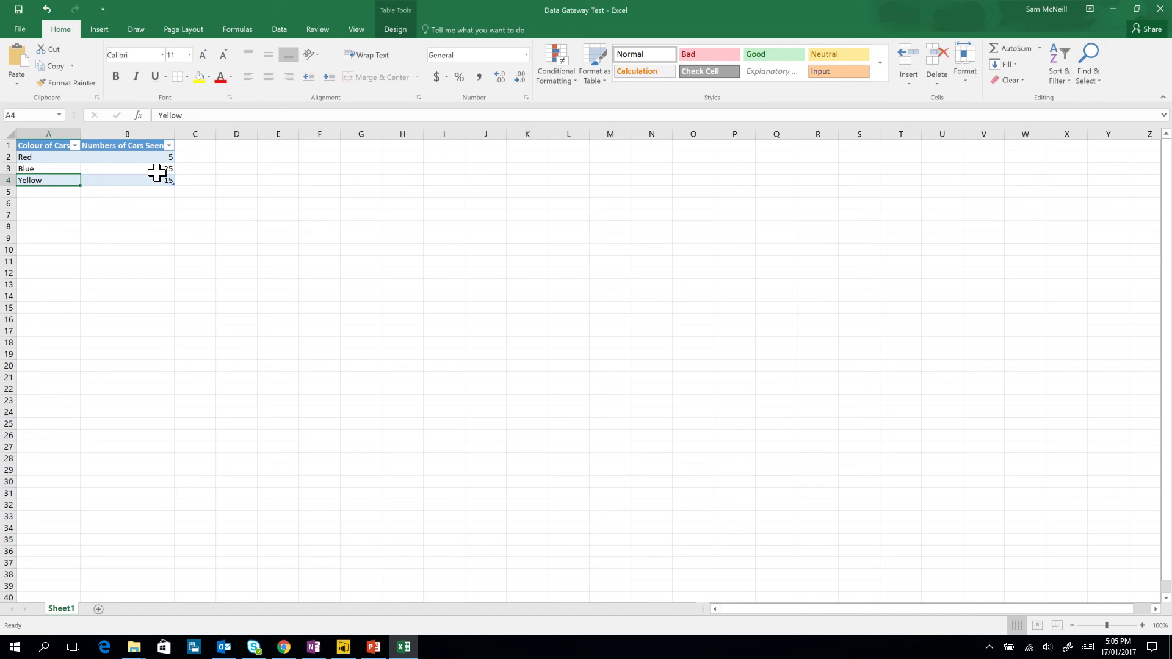
pyautogui.hotkey('alt', 'Tab')
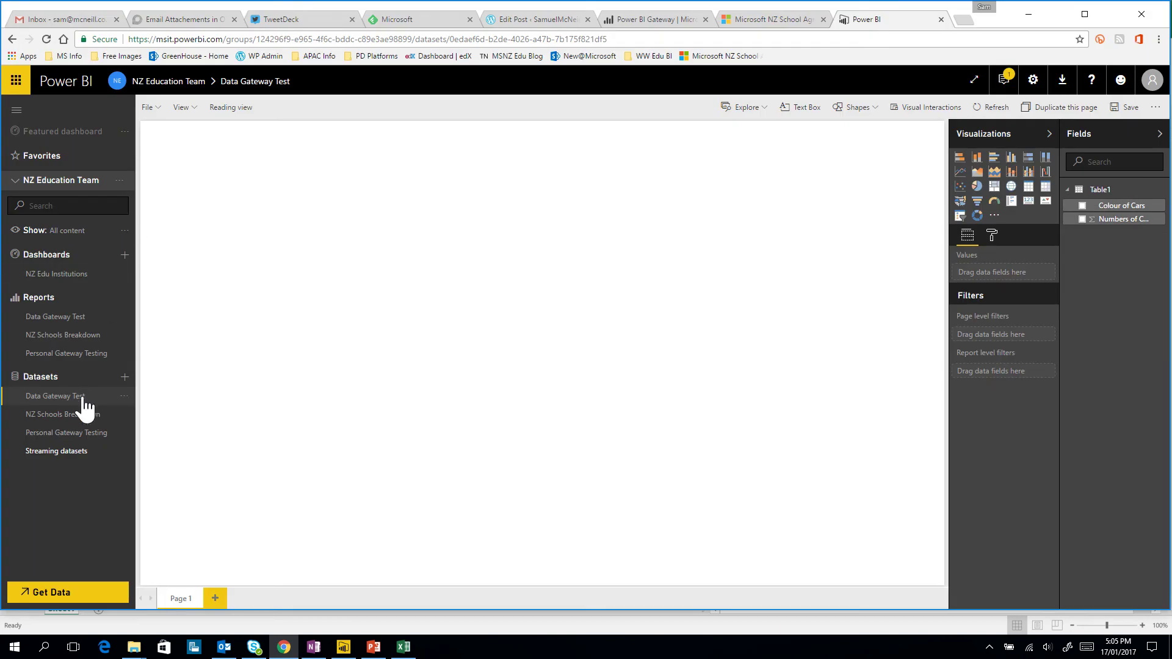
# - Open Data Gateway Test's Schedule Refresh settings and expand its Gateway connection details
pyautogui.click(125, 396)
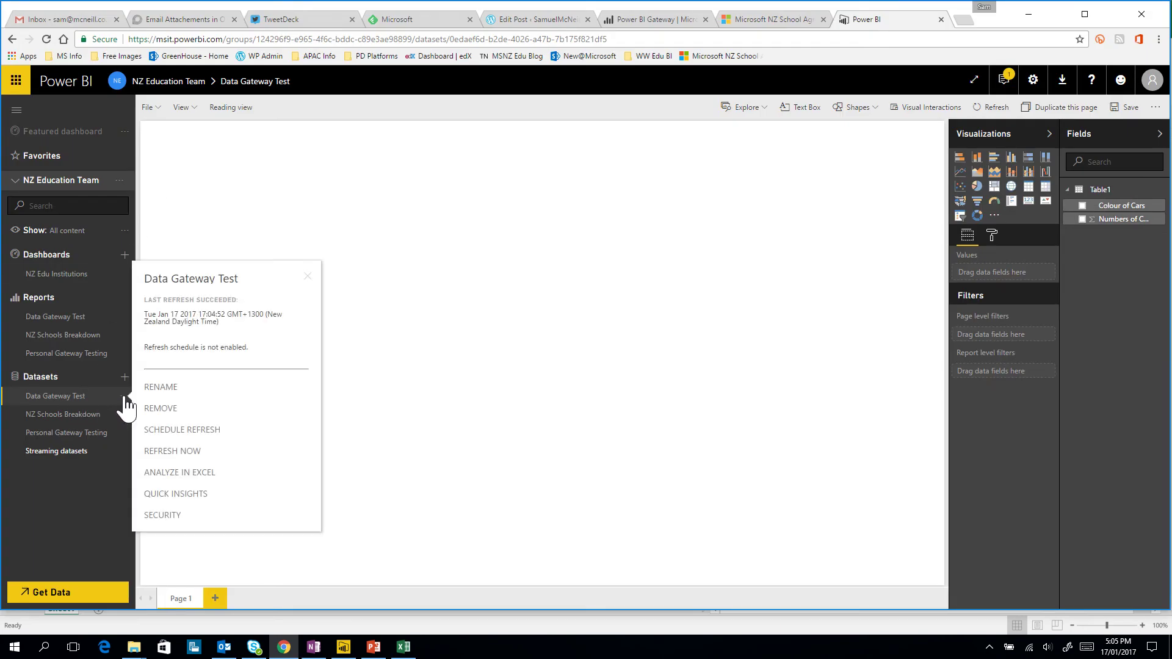
pyautogui.click(204, 431)
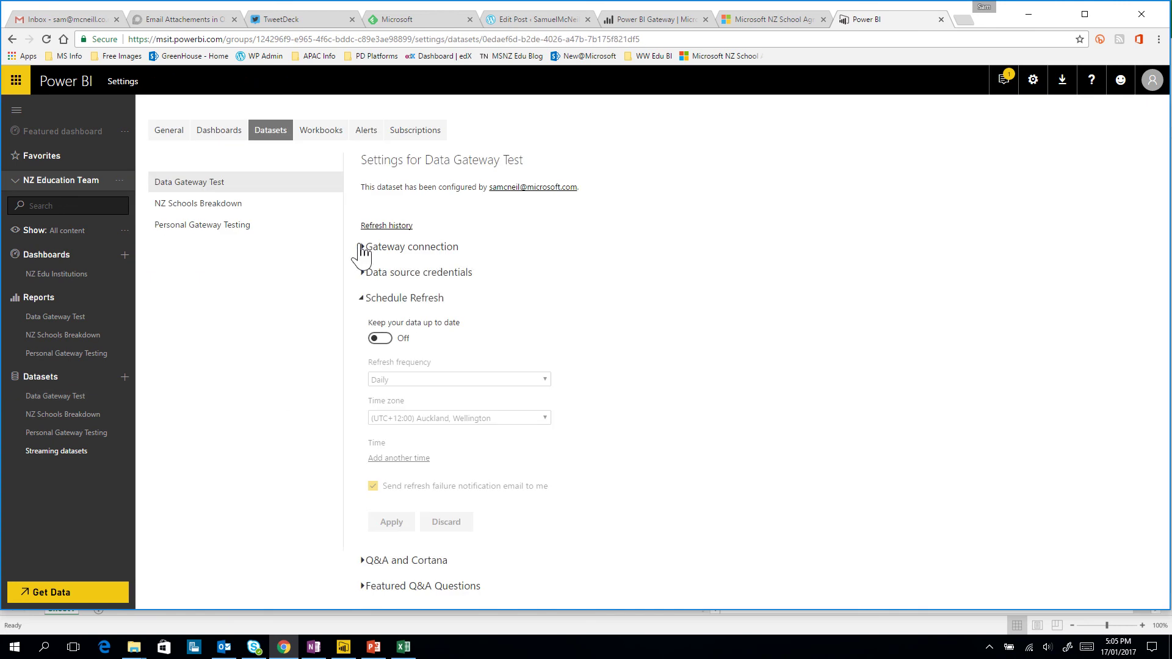
pyautogui.click(1058, 84)
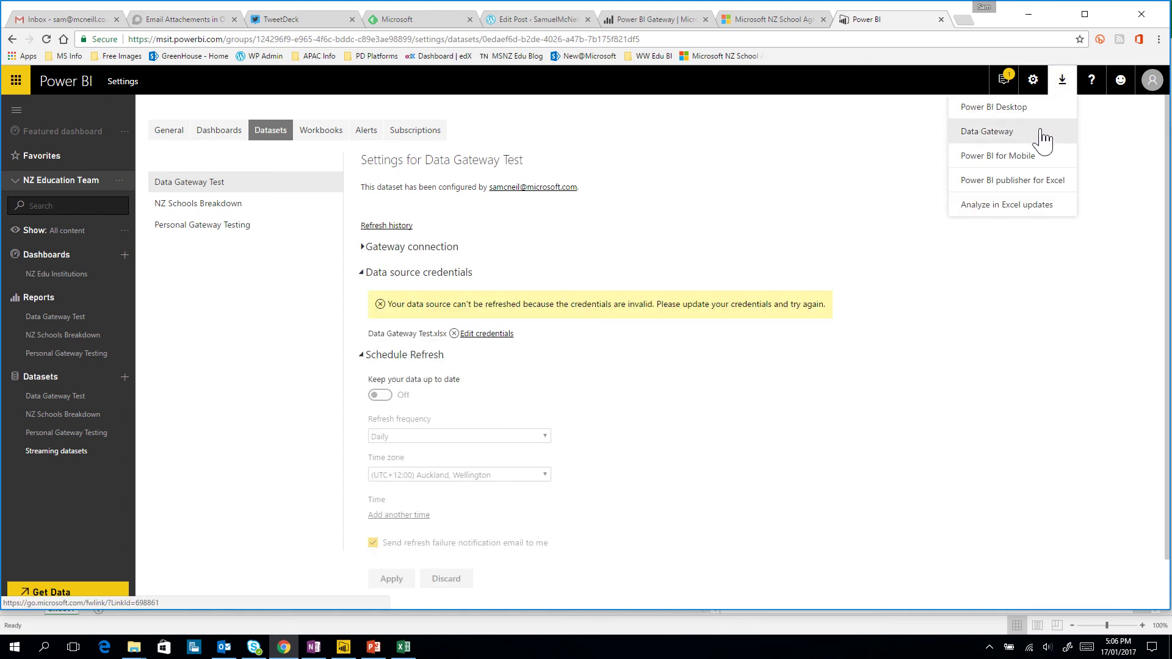
pyautogui.click(969, 269)
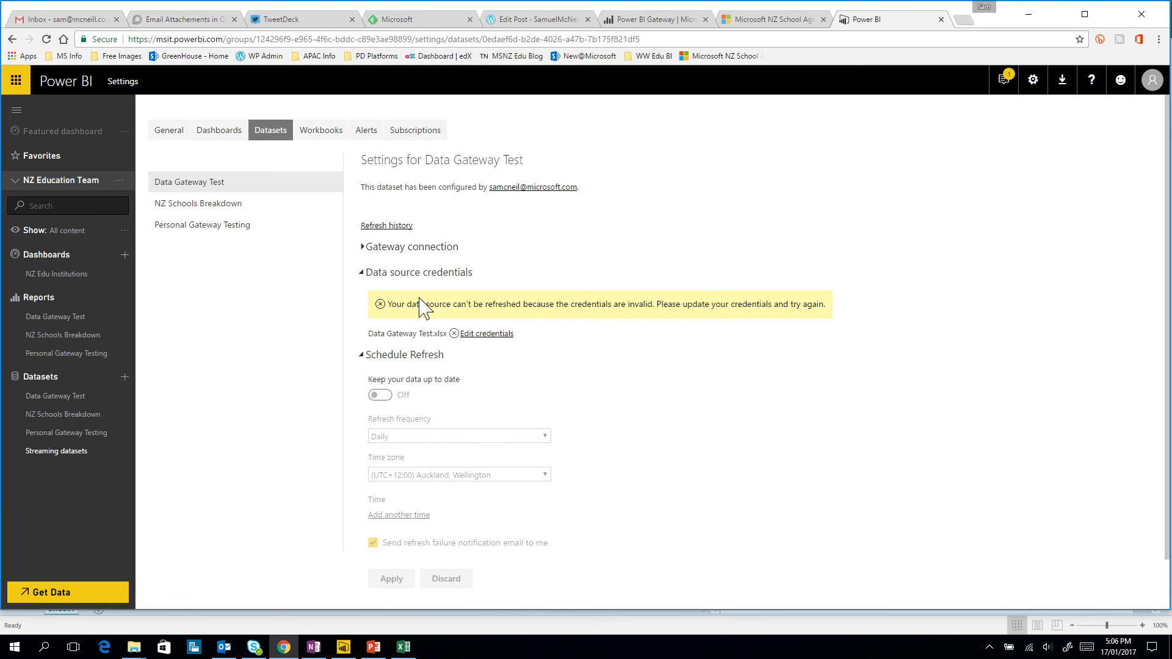
pyautogui.click(368, 250)
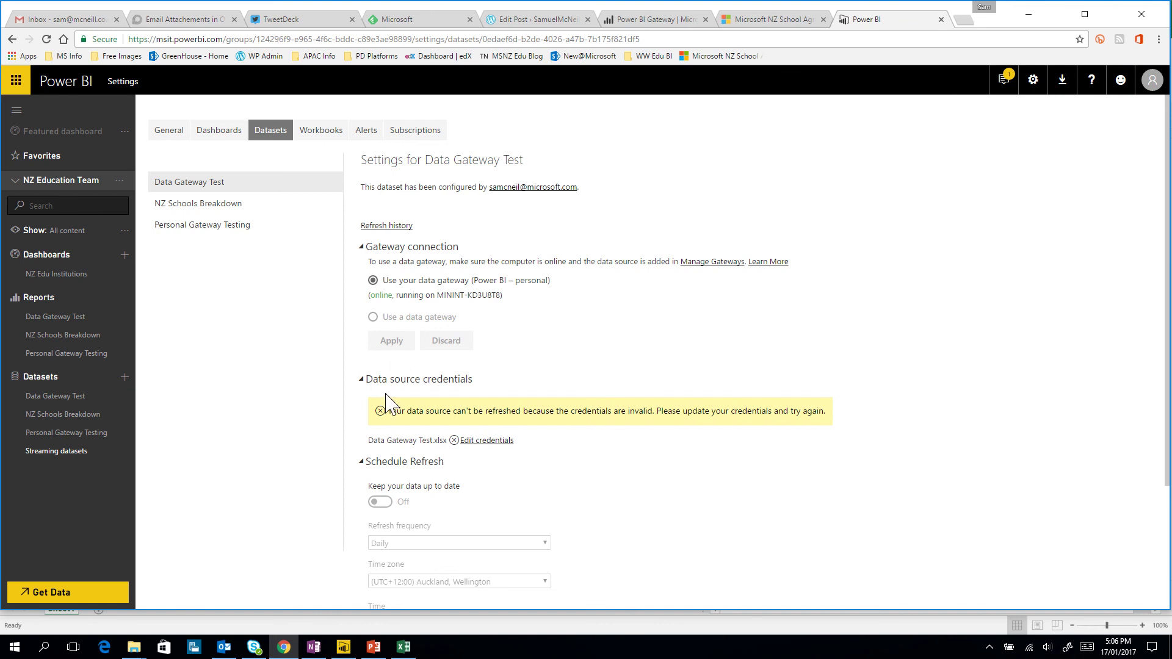
# - Fix the data source credentials with Windows authentication and apply a daily scheduled refresh
pyautogui.click(501, 440)
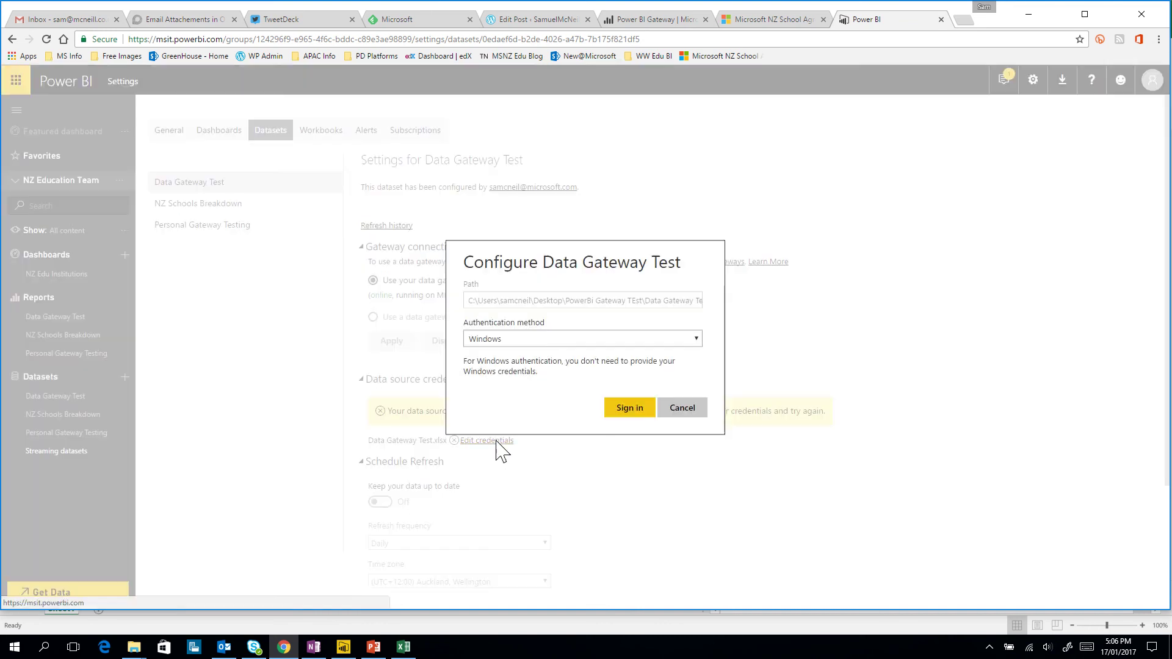
pyautogui.click(629, 408)
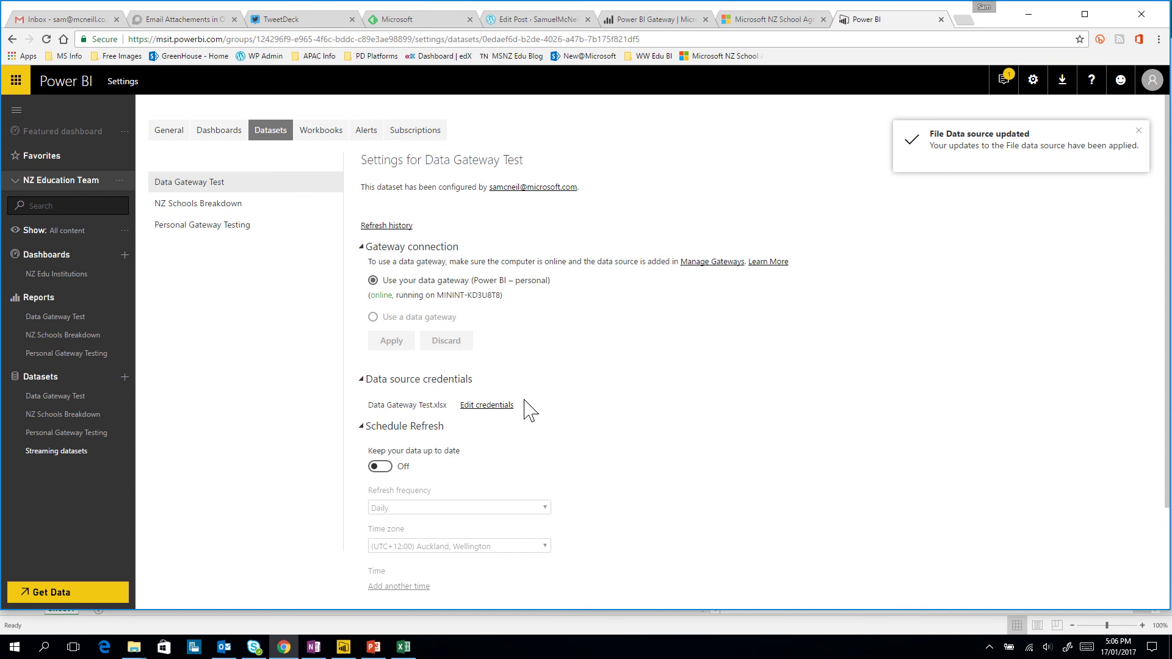
pyautogui.scroll(-1, 532, 446)
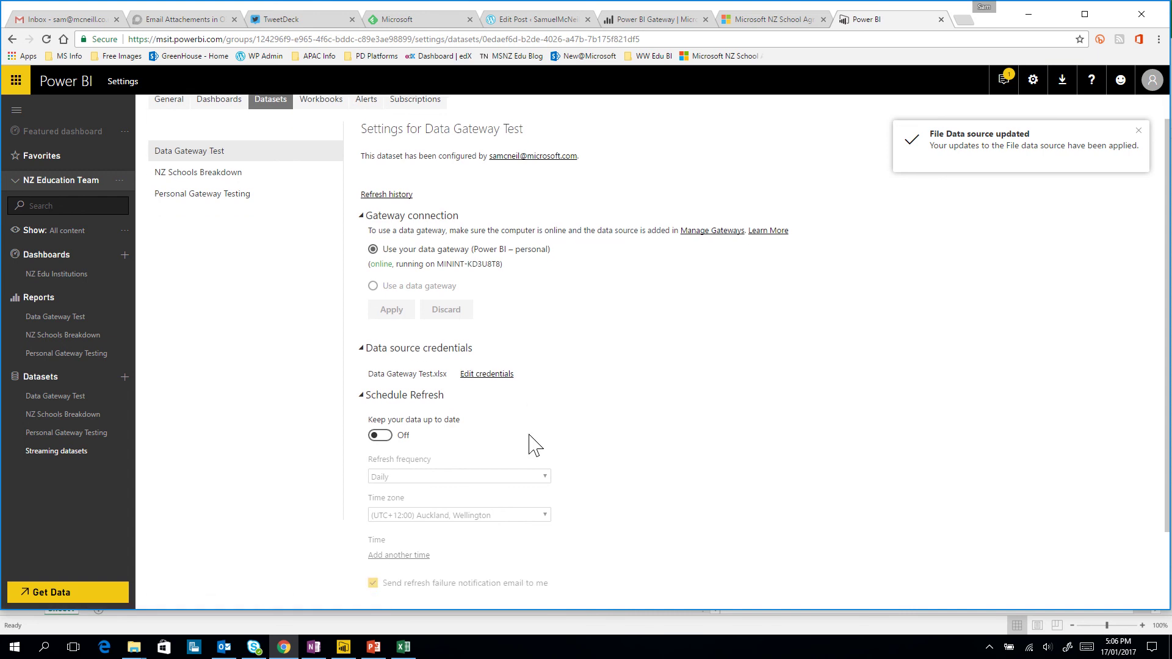
pyautogui.click(382, 429)
pyautogui.scroll(-3, 522, 467)
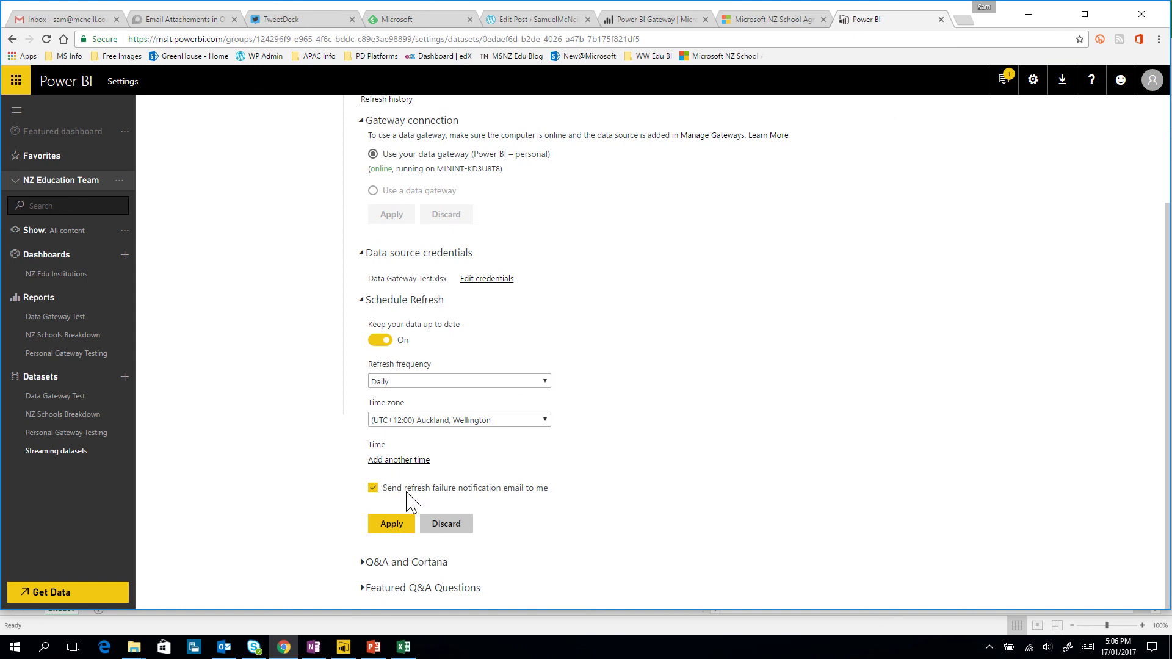
pyautogui.click(393, 525)
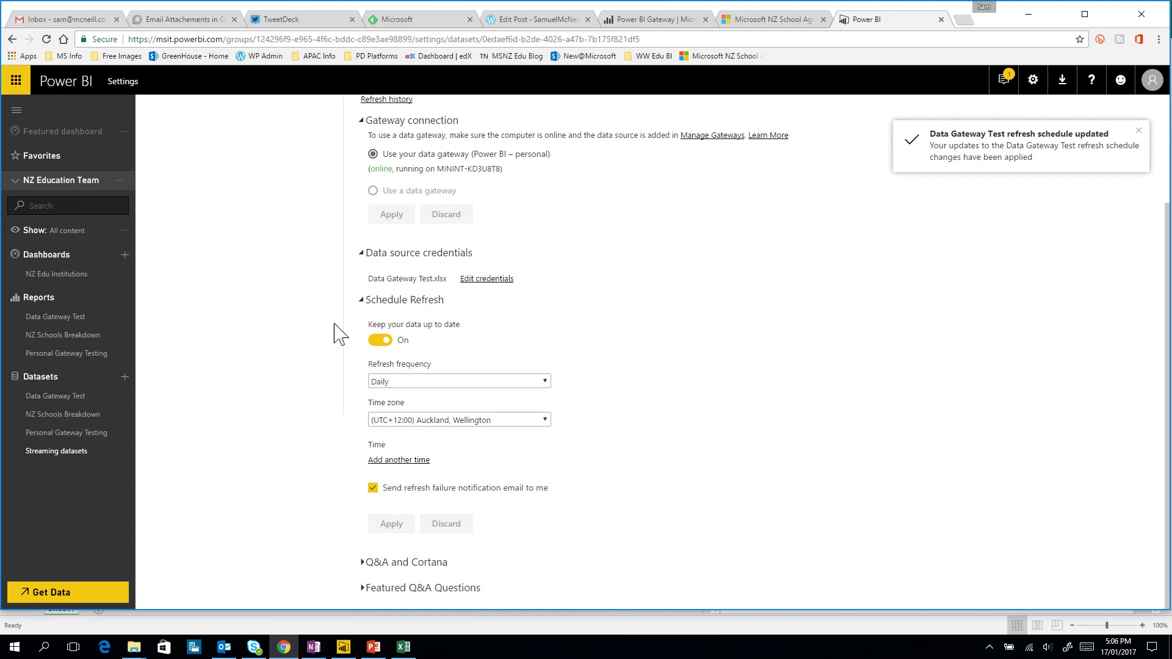
# - Check the Blue count in Excel cell B3, then return to the Power BI browser window
pyautogui.hotkey('alt', 'Tab')
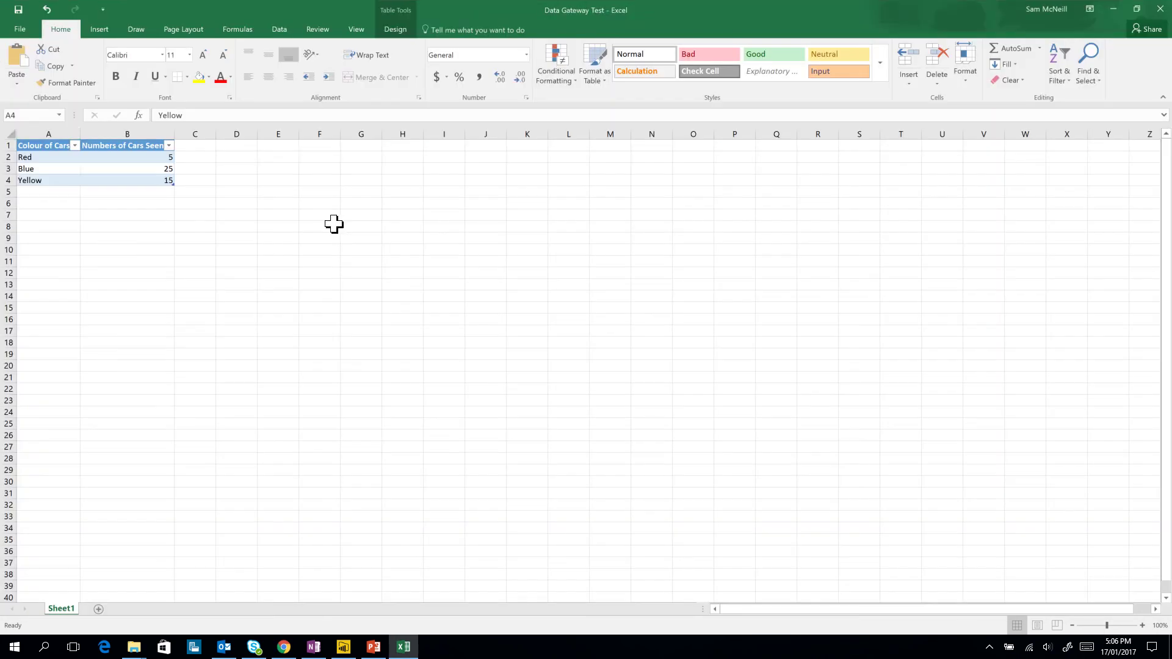
pyautogui.click(165, 173)
pyautogui.hotkey('alt', 'Tab')
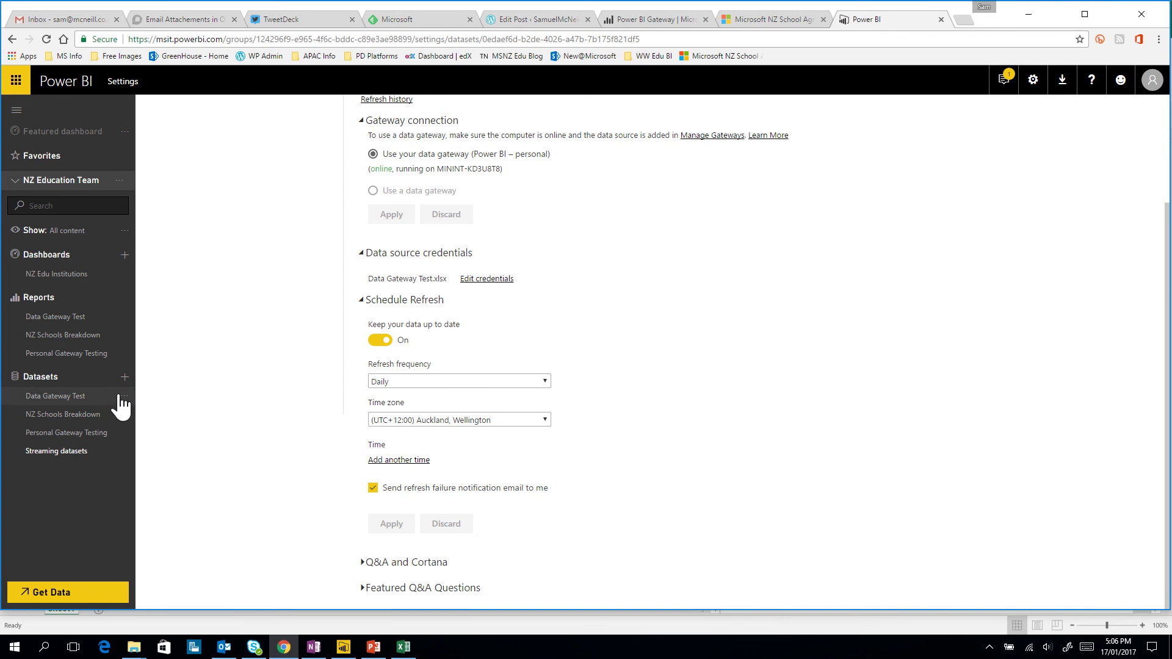
# - Run Refresh Now on the Data Gateway Test dataset, then open its report
pyautogui.click(123, 397)
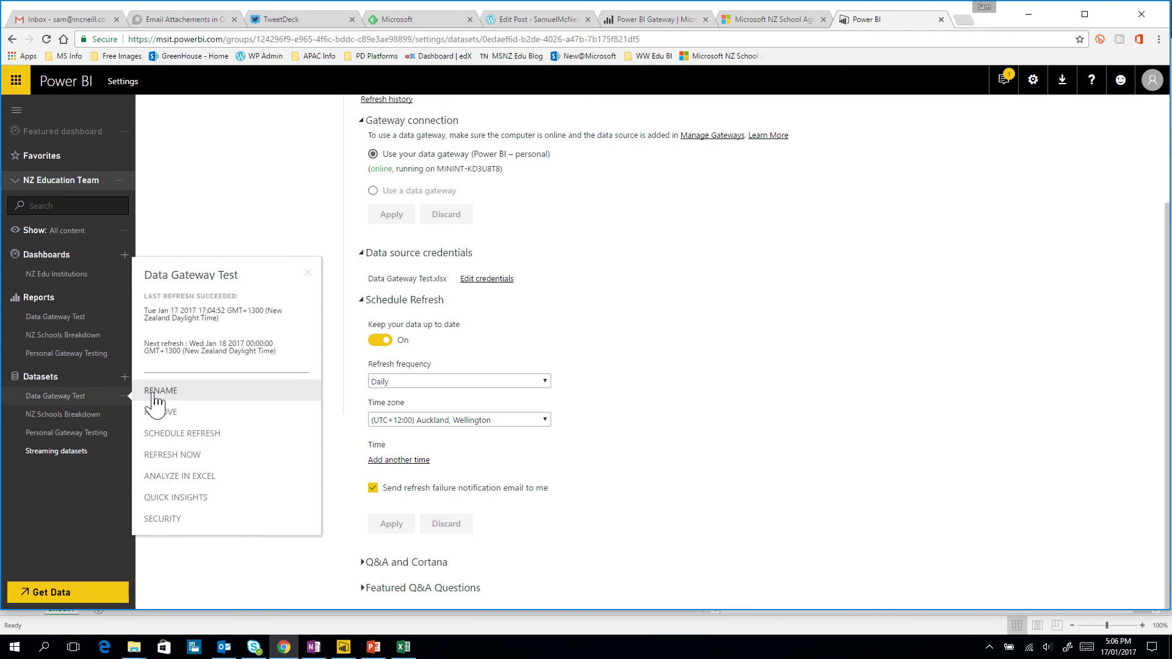
pyautogui.click(195, 458)
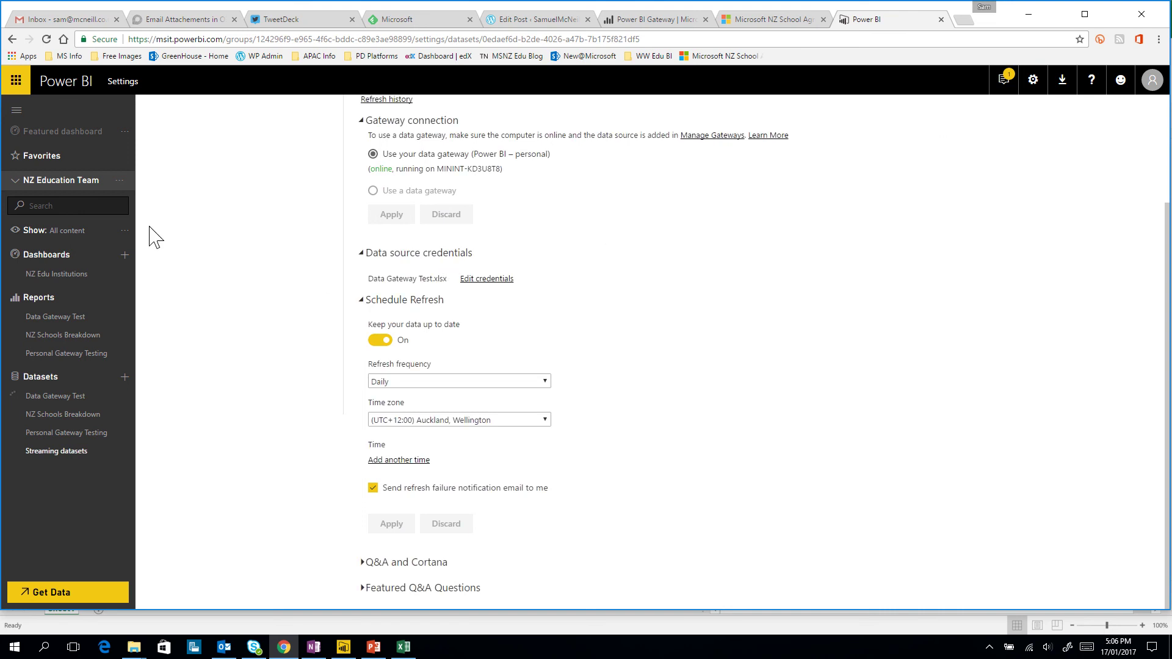
pyautogui.click(77, 317)
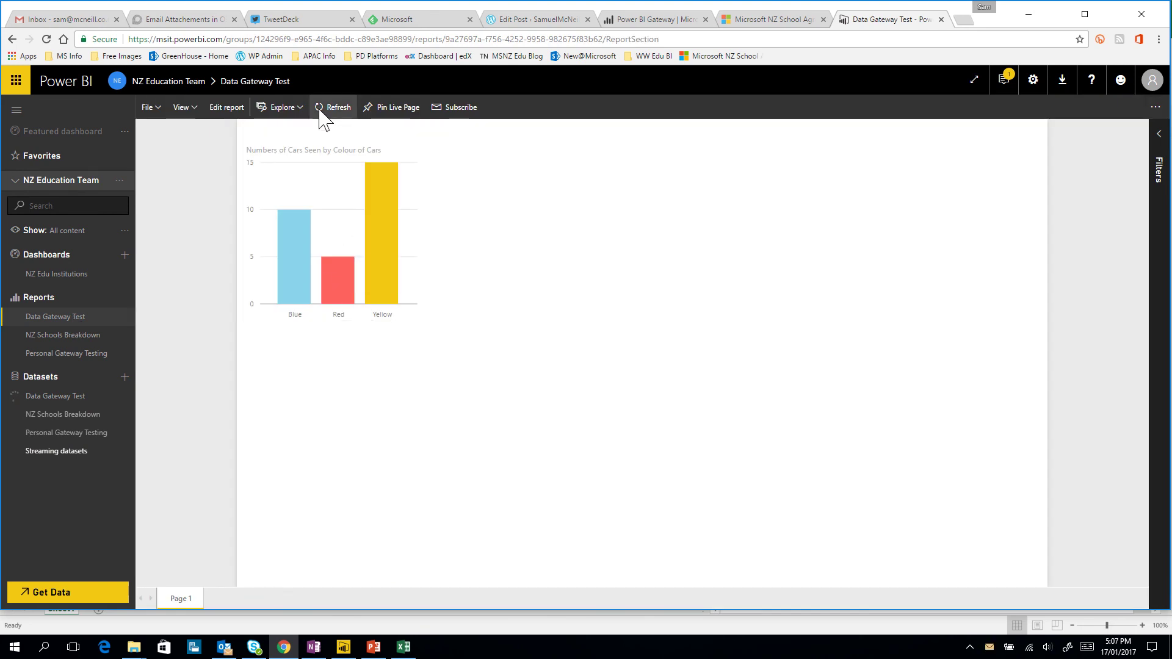
# - Reload the Data Gateway Test report so the Blue bar shows 25, then switch to Excel
pyautogui.click(328, 39)
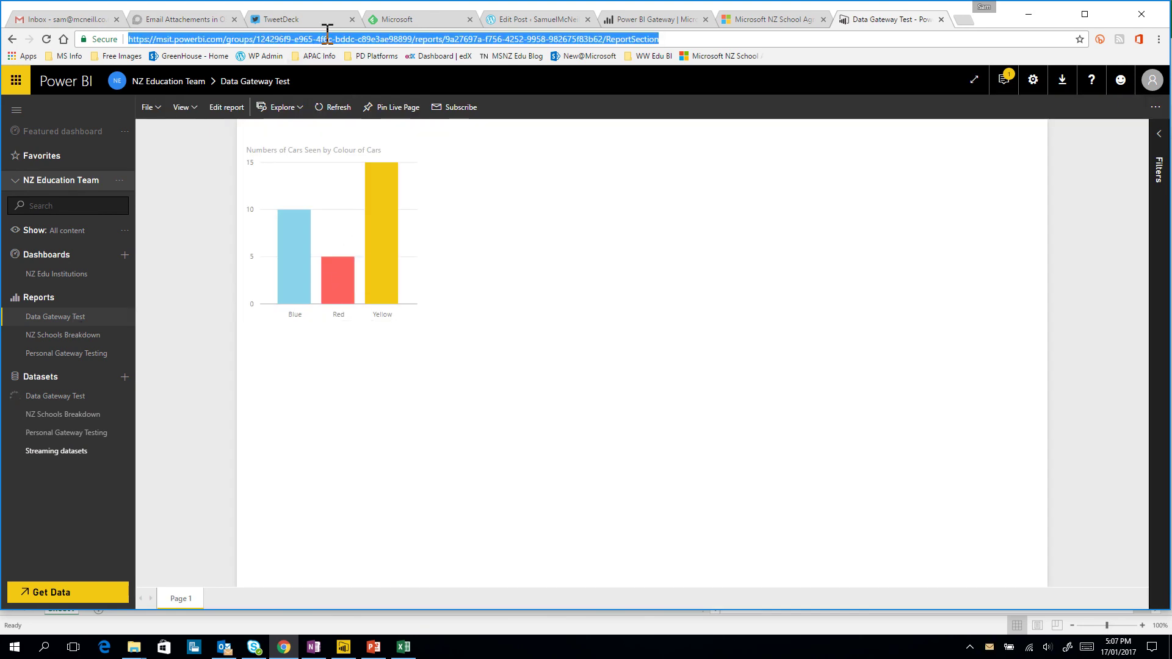
pyautogui.press('Return')
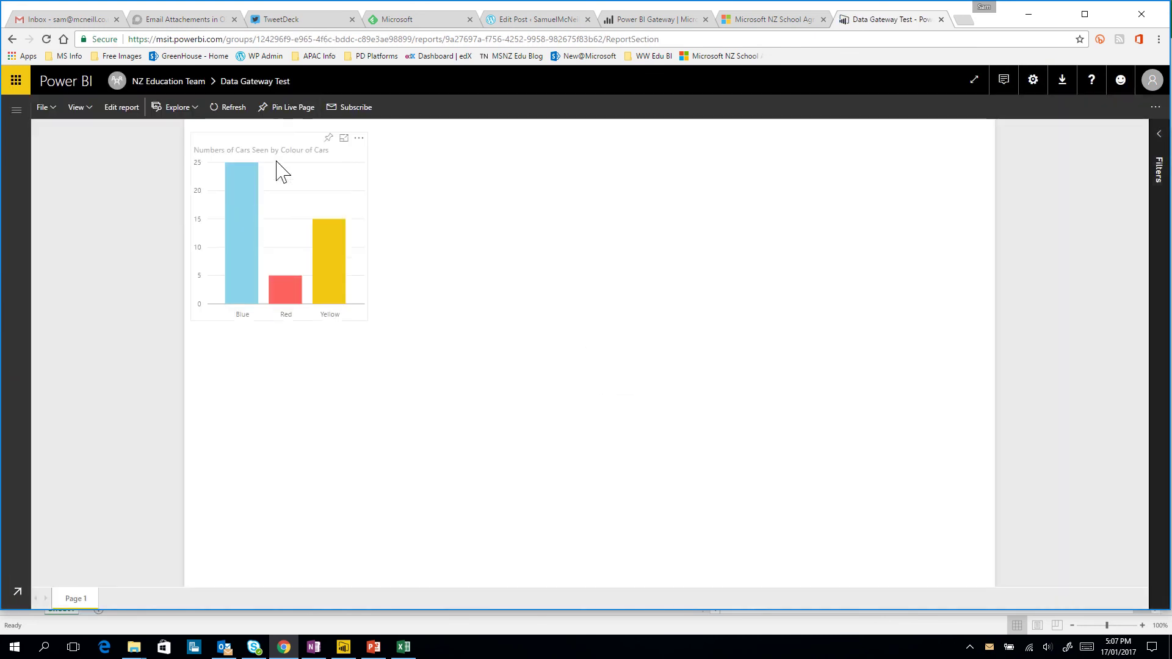
pyautogui.moveTo(246, 192)
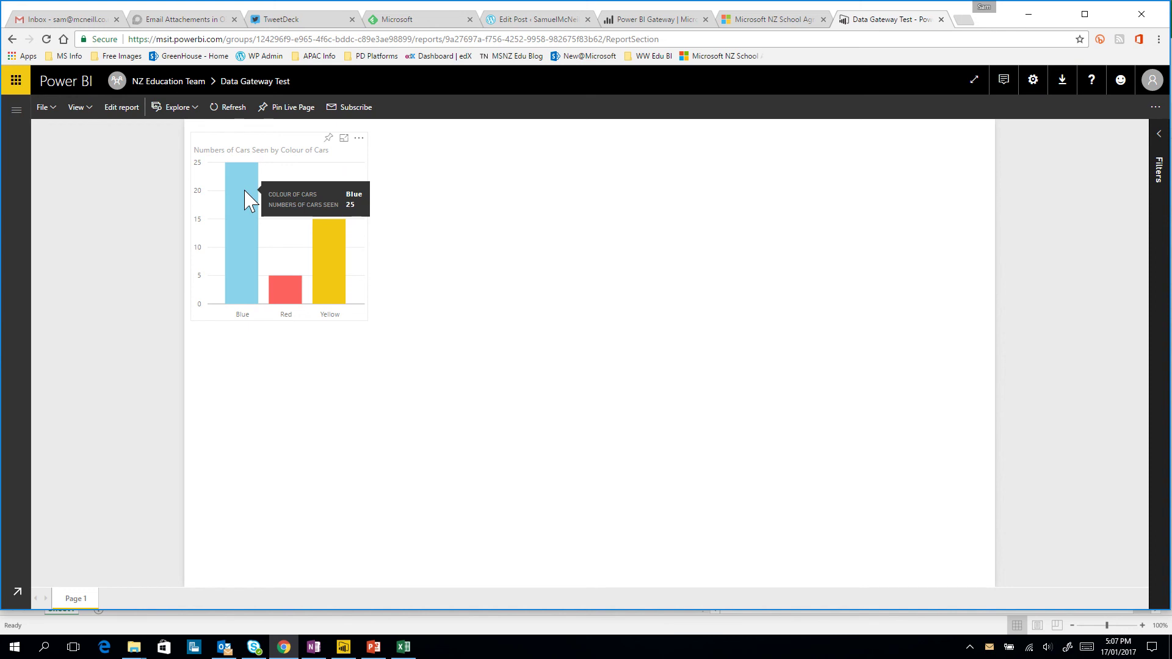
pyautogui.hotkey('alt', 'Tab')
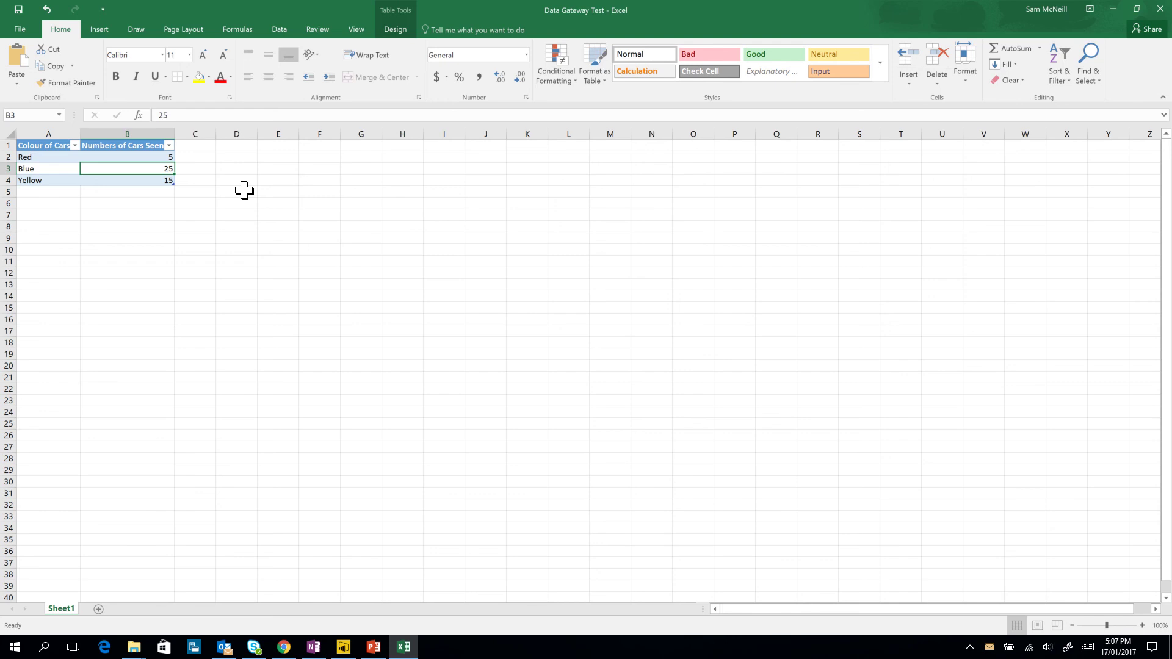
# - Return to the Power BI report showing Blue 25, Red 5 and Yellow 15
pyautogui.hotkey('alt', 'Tab')
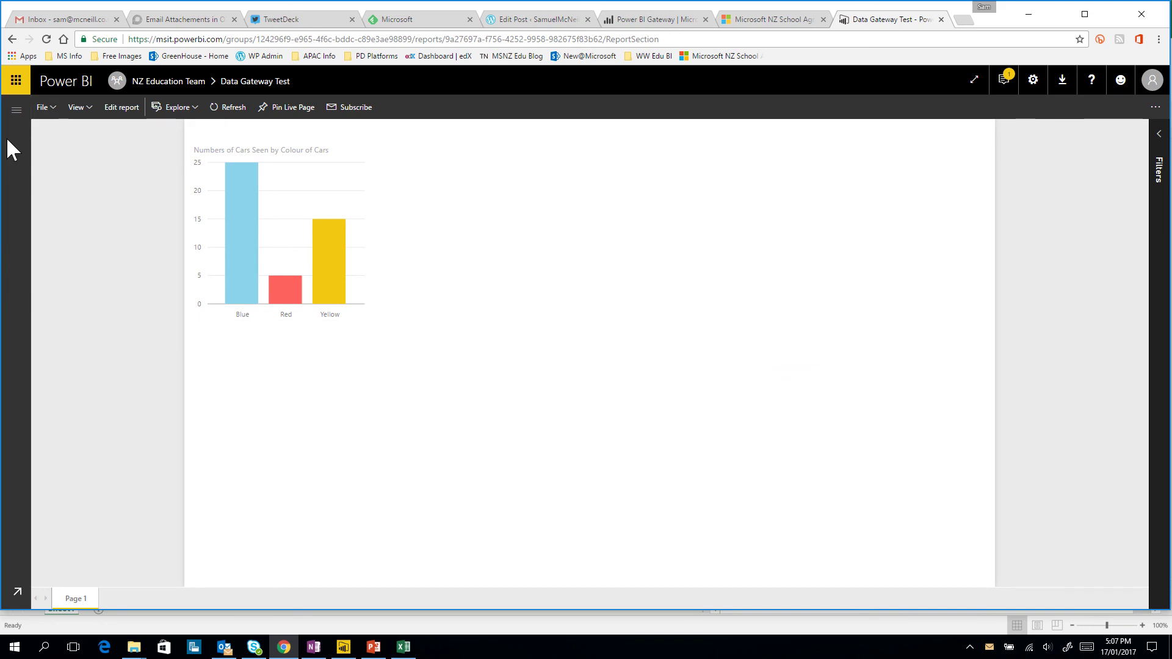
# - Open Data Gateway Test's scheduled refresh settings to confirm the last refresh succeeded
pyautogui.click(16, 110)
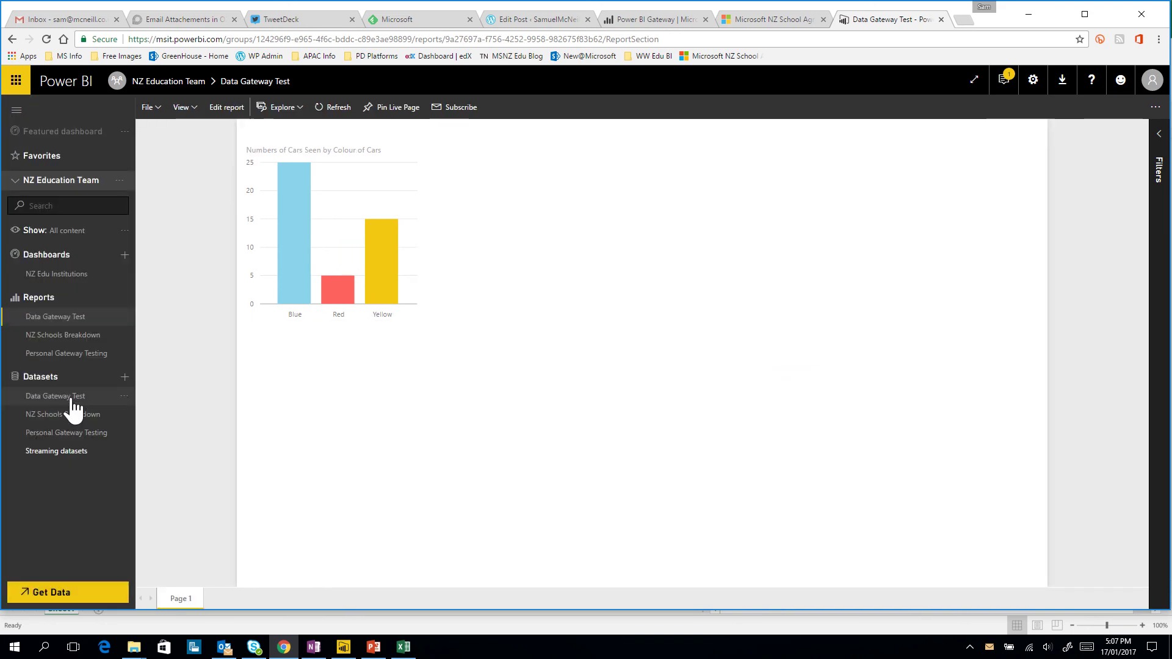
pyautogui.click(124, 396)
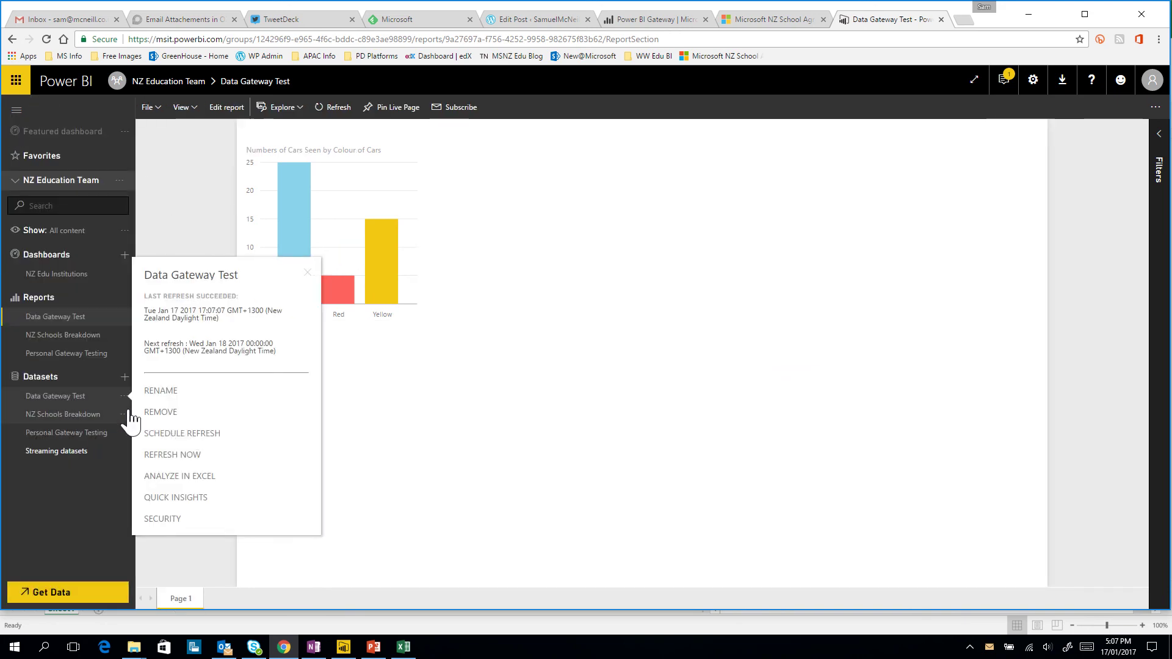
pyautogui.click(164, 434)
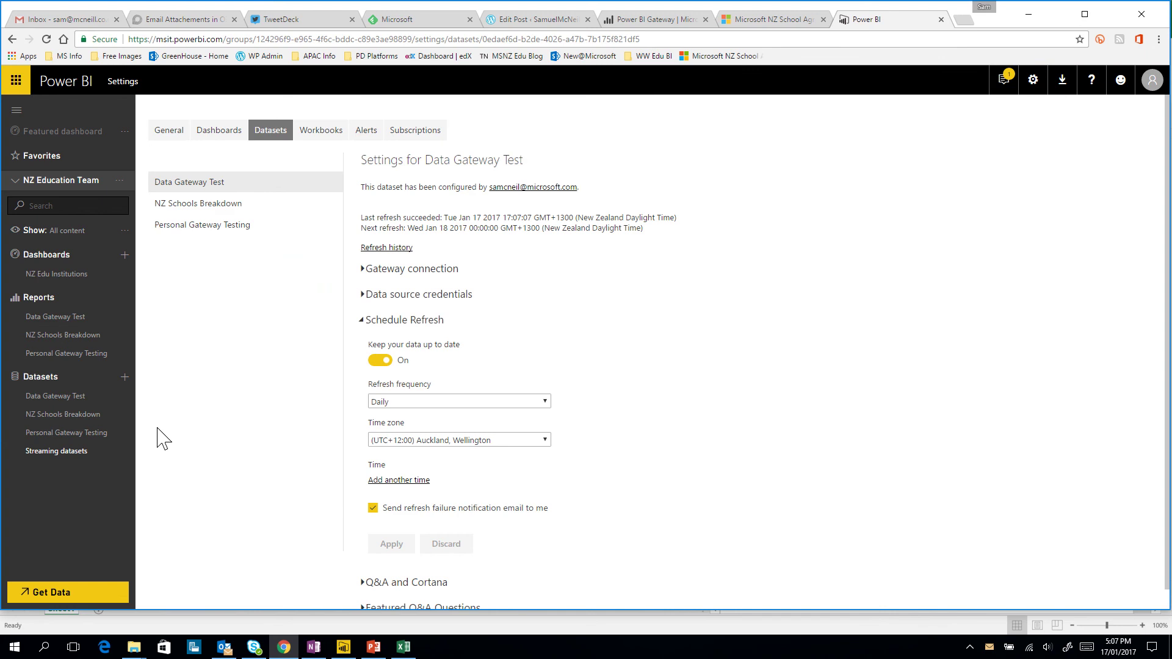